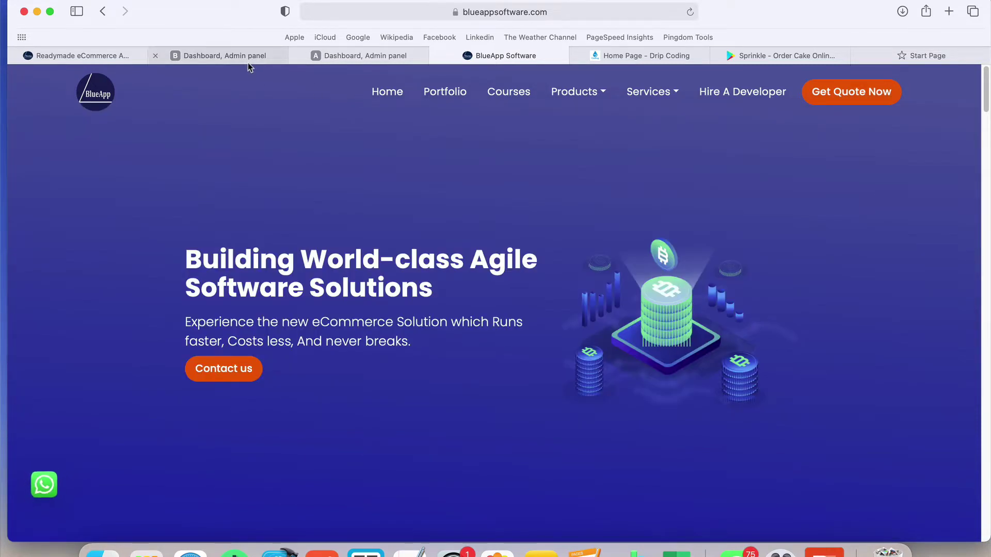
Open the first store's dashboard, peek at Ads Banner, then view the second store's dashboard with 8 cancelled orders
left_click(248, 63)
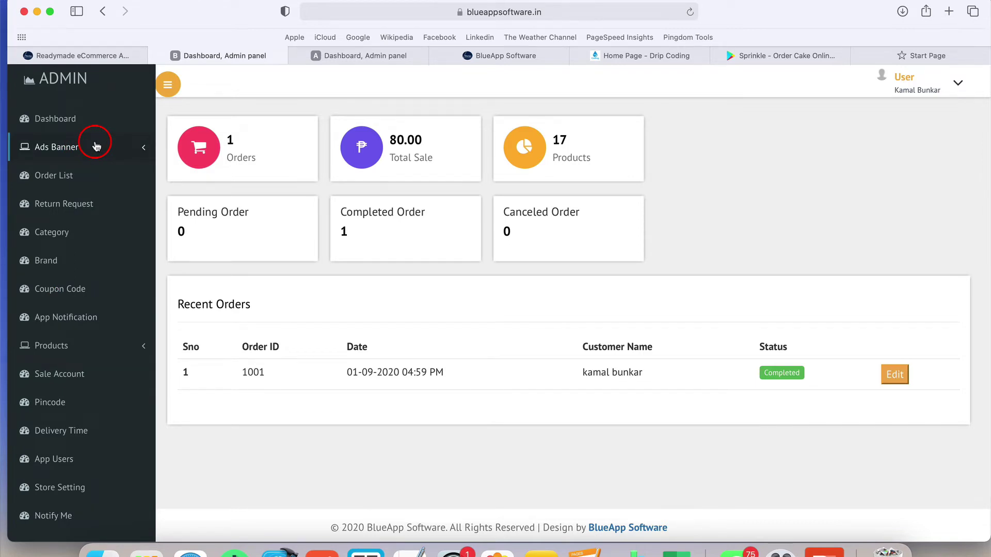
left_click(95, 146)
left_click(95, 146)
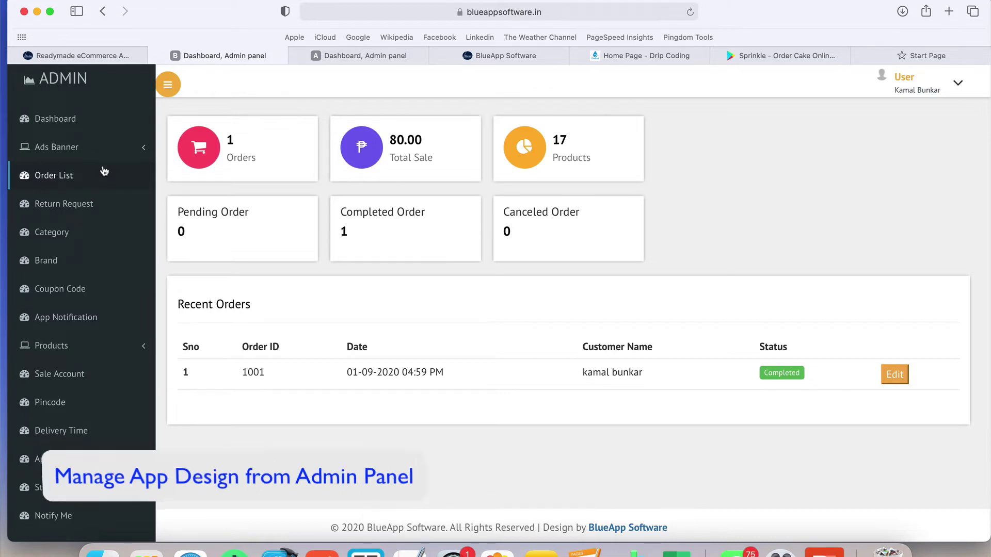
left_click(364, 56)
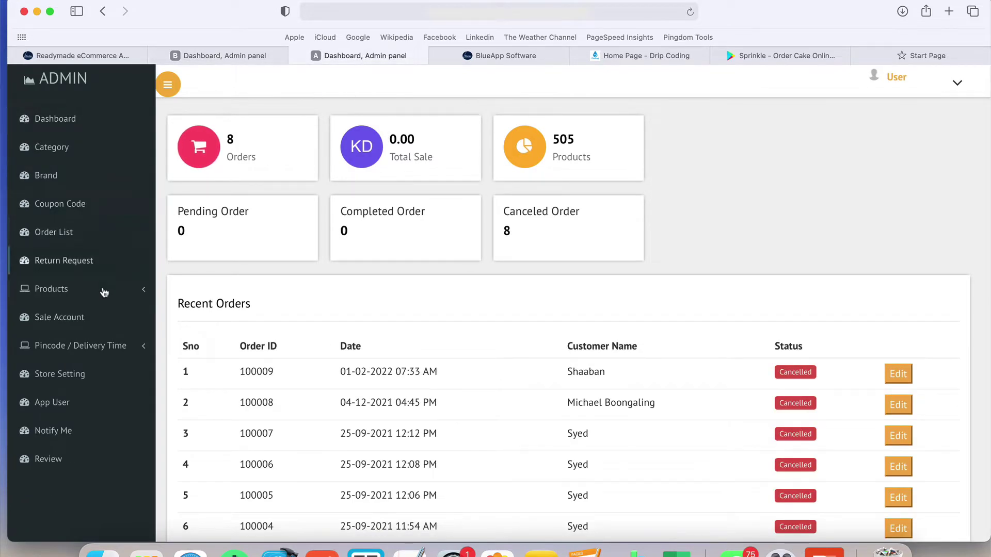
Expand the Pincode and Products sidebar sections to reach the HomePage Design page
left_click(133, 343)
left_click(138, 291)
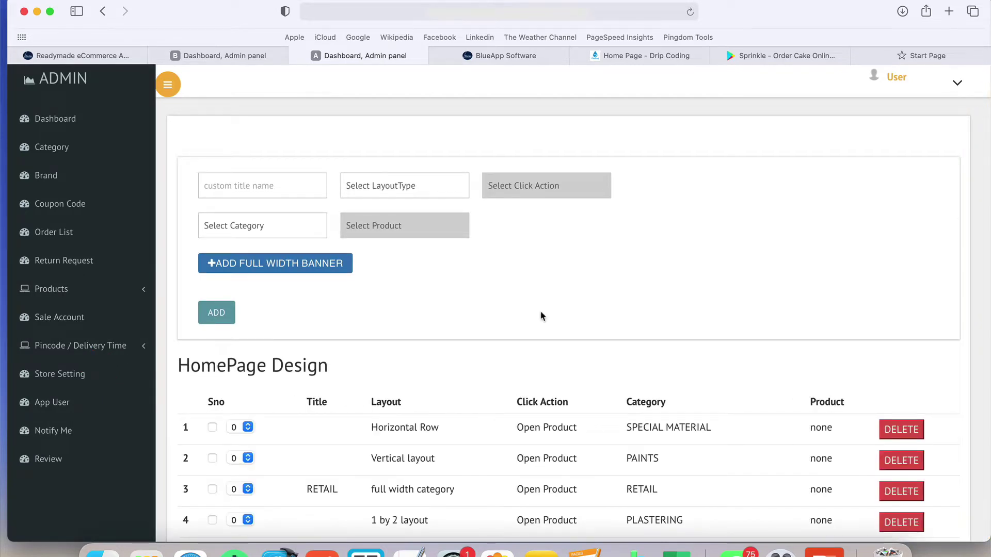
Try the 2x2 Grid layout with the CAMPING & GARDEN category
scroll(541, 316, "down", 2)
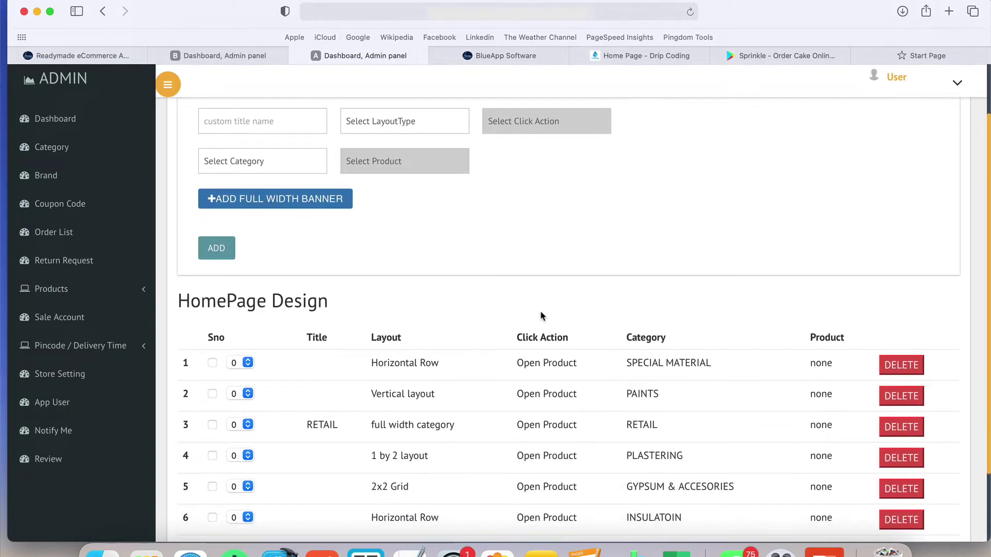
scroll(541, 316, "up", 2)
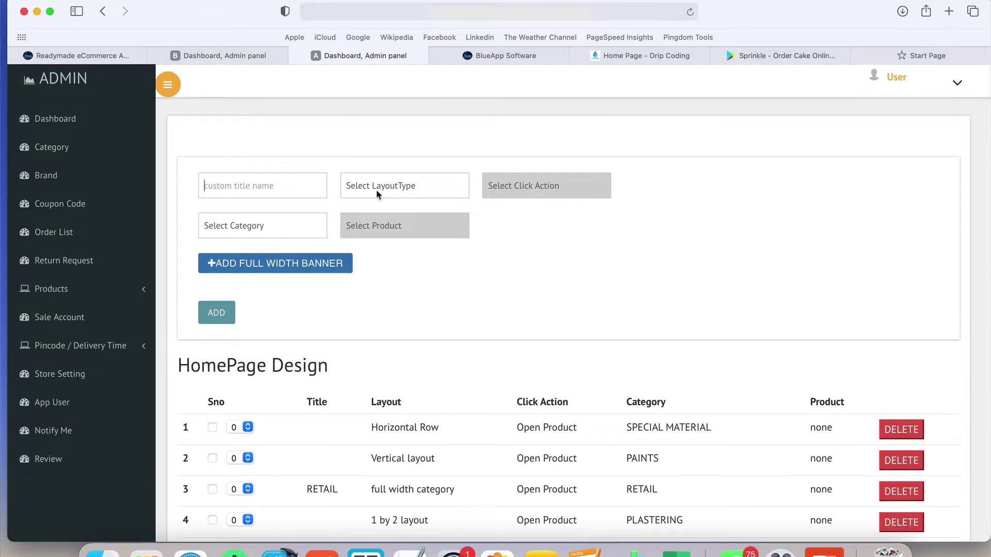
left_click(413, 186)
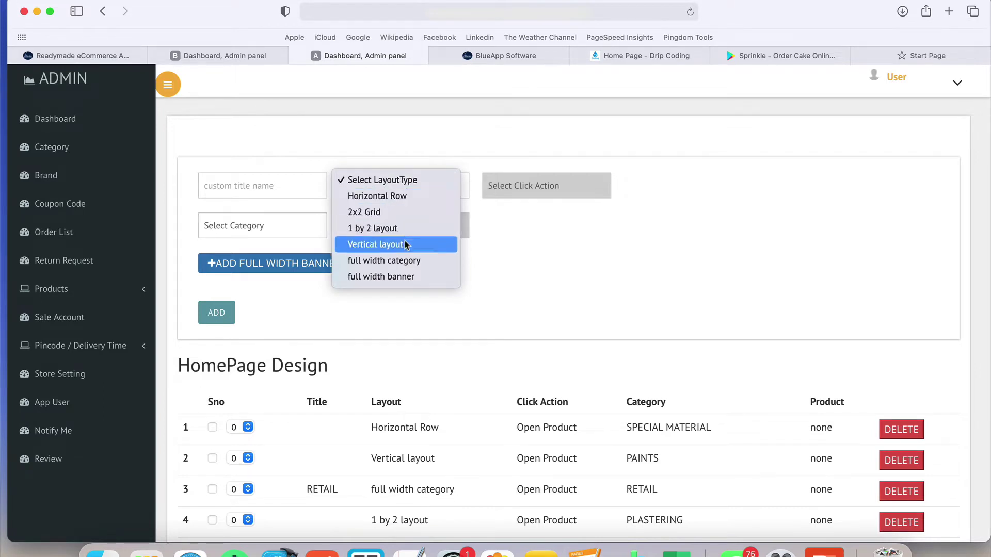
left_click(611, 287)
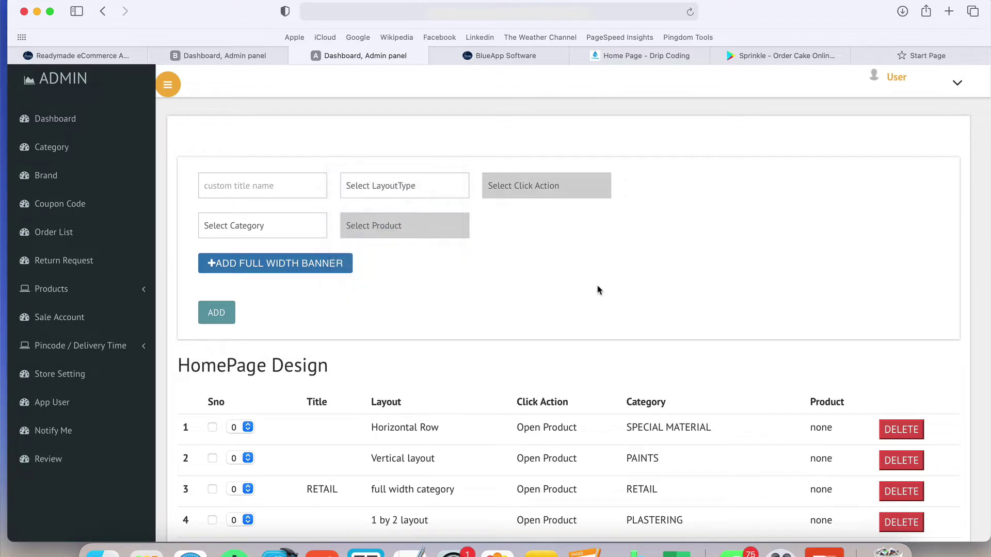
left_click(441, 188)
left_click(405, 214)
left_click(323, 227)
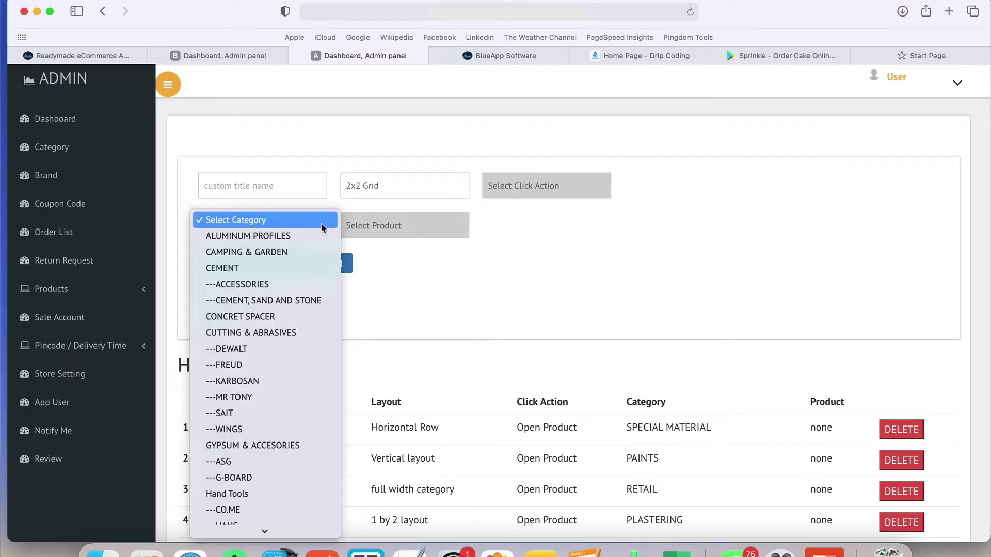
left_click(300, 252)
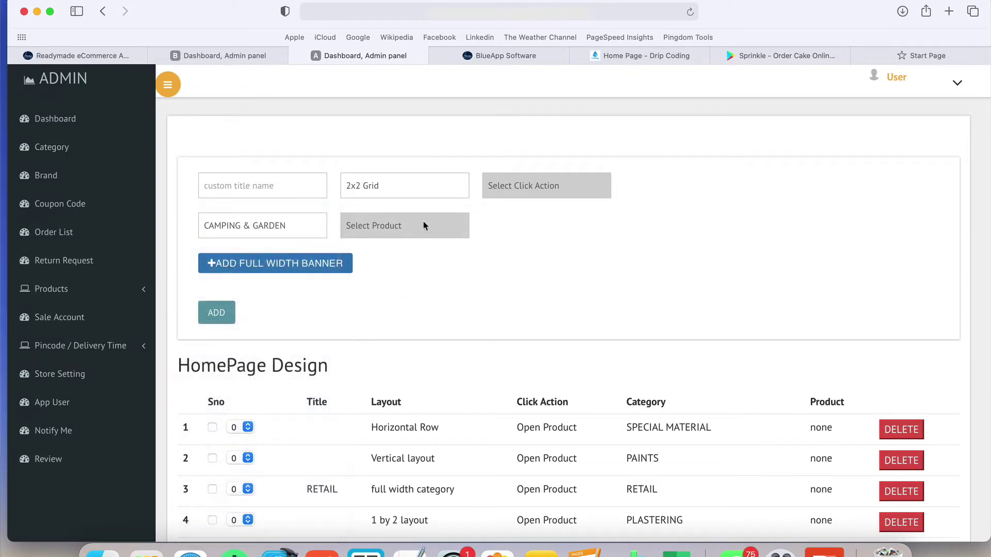
Switch to the full width banner layout with a product click action, leaving the product unpicked
left_click(432, 184)
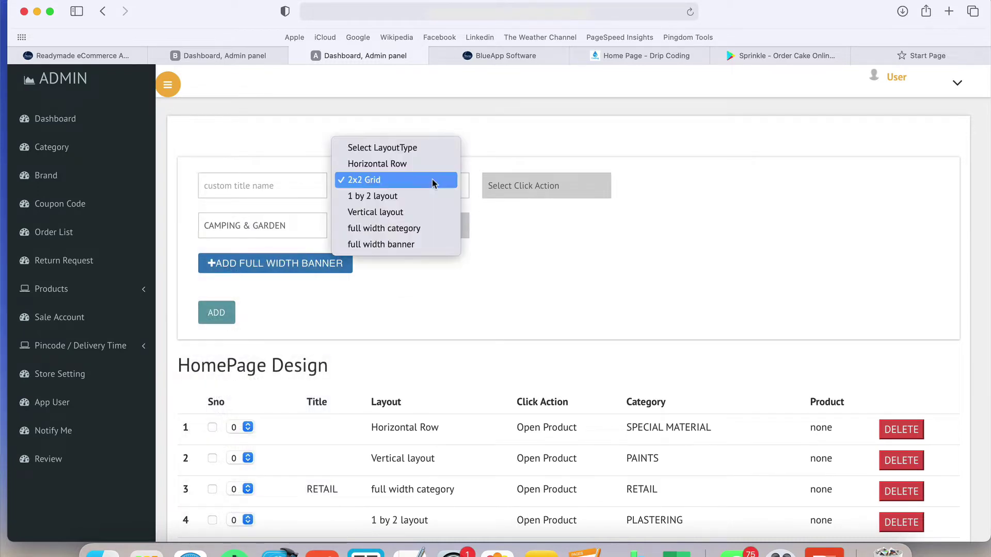
left_click(407, 246)
left_click(534, 185)
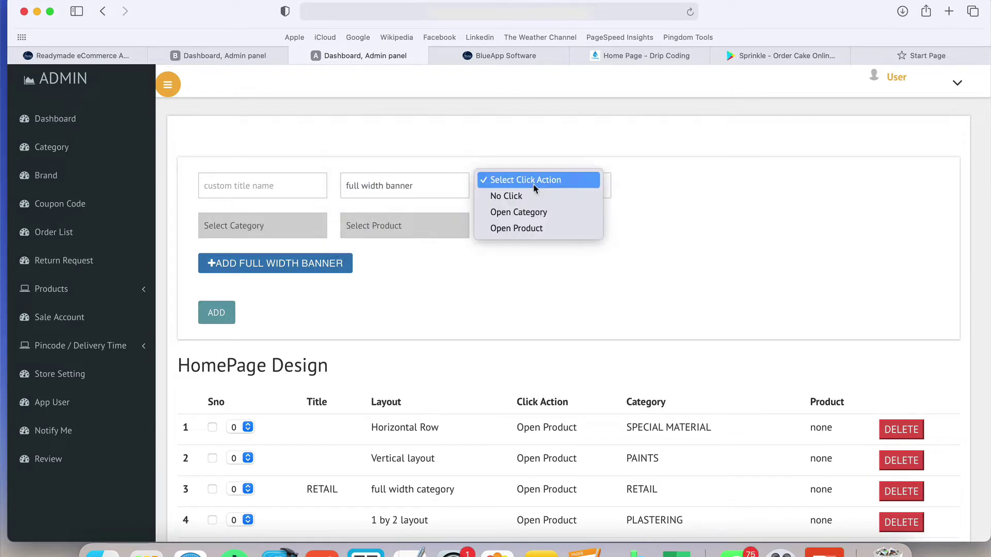
left_click(527, 233)
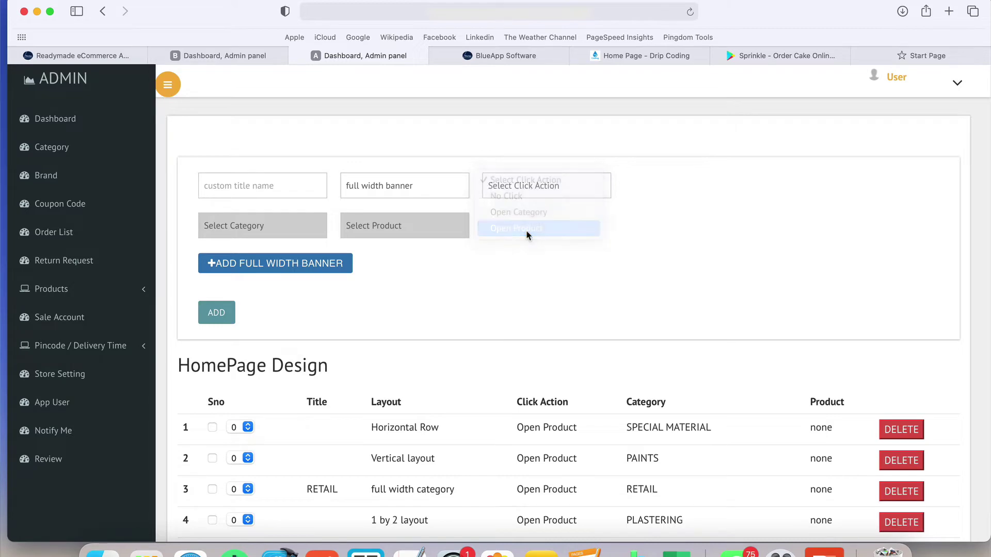
left_click(425, 227)
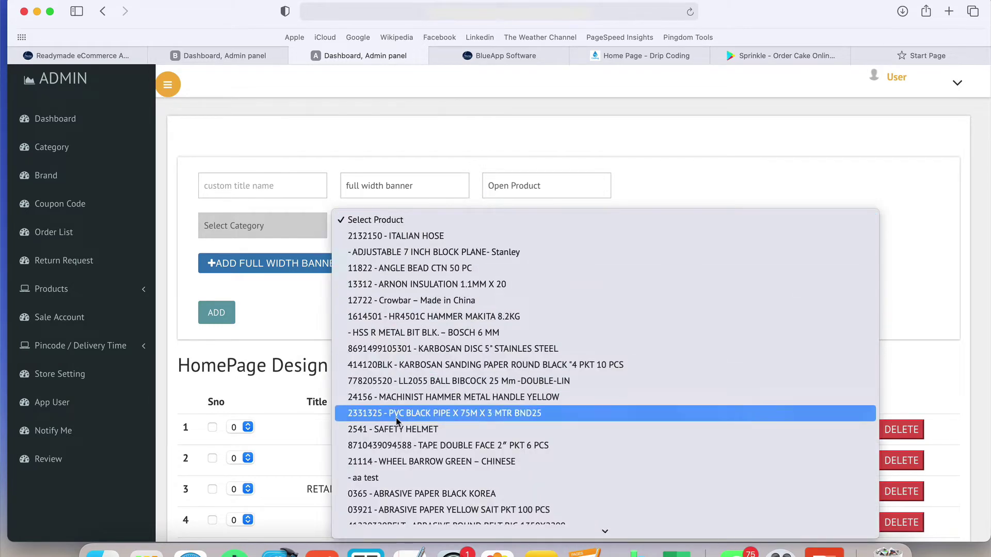
left_click(606, 200)
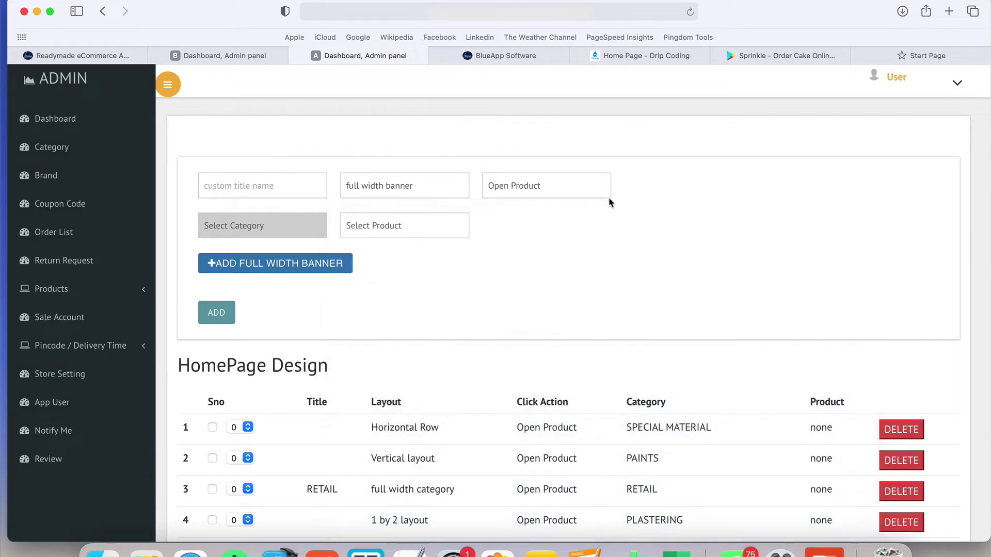
Change the banner's click action to open the CAMPING & GARDEN category
left_click(593, 193)
left_click(563, 164)
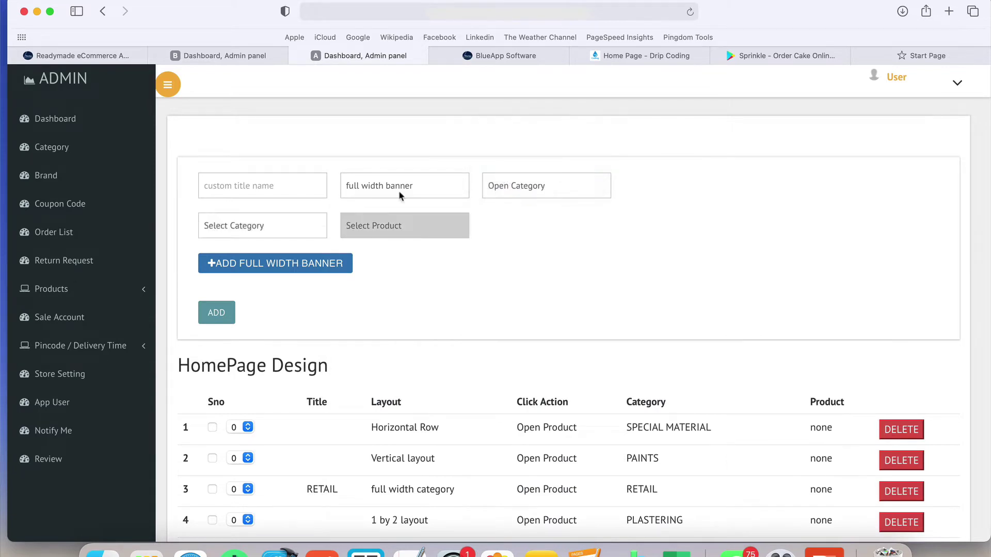
left_click(283, 225)
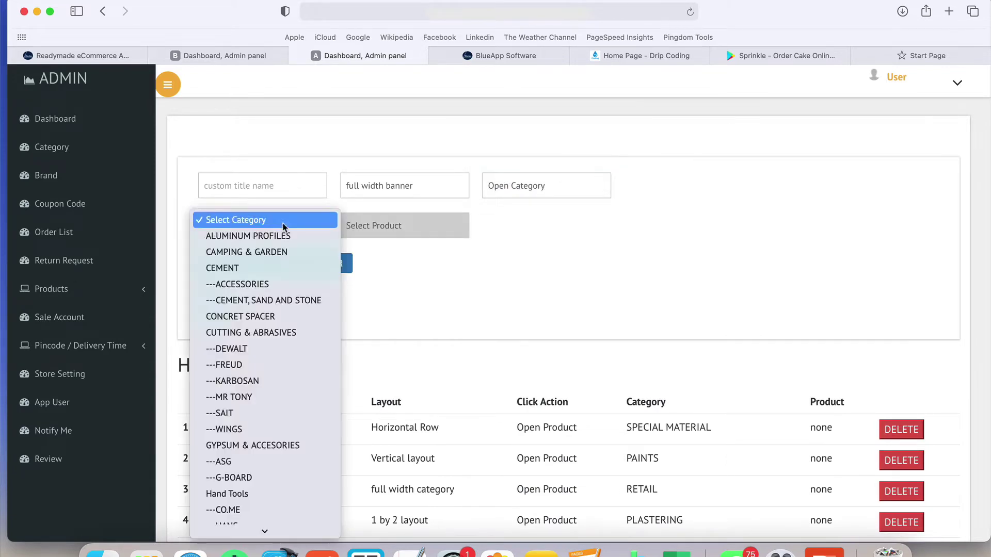
left_click(282, 253)
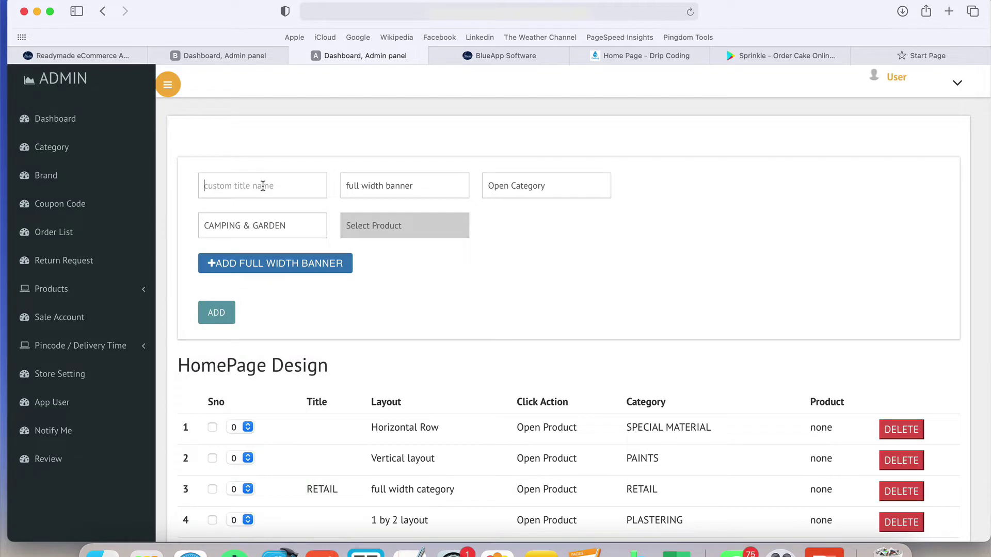
Set the section's layout type to 1 by 2 layout
left_click(431, 189)
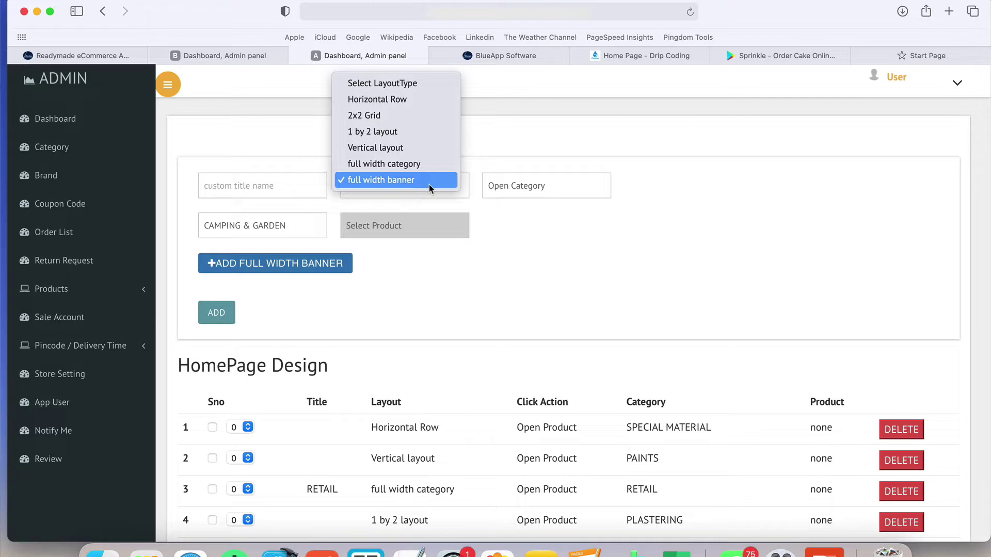
left_click(427, 132)
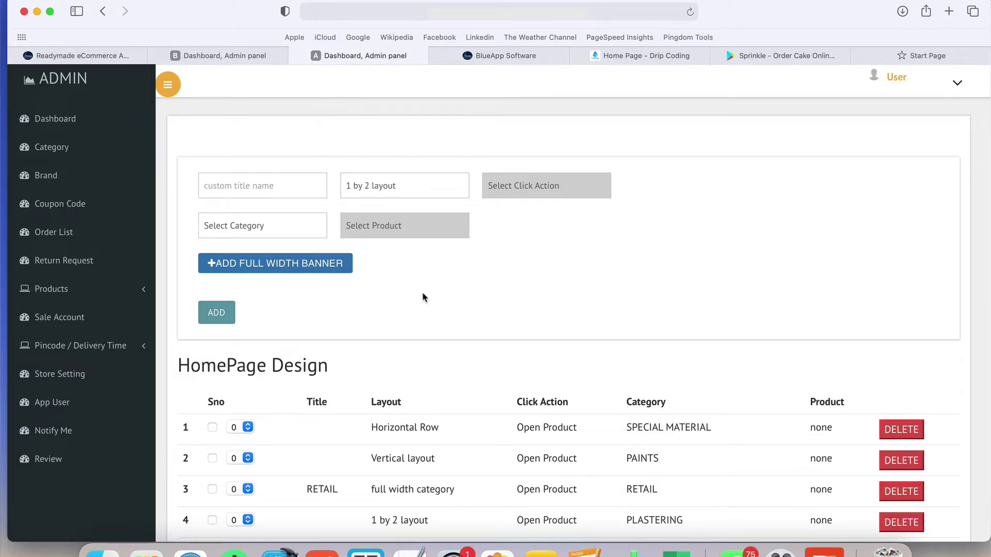
scroll(422, 296, "down", 5)
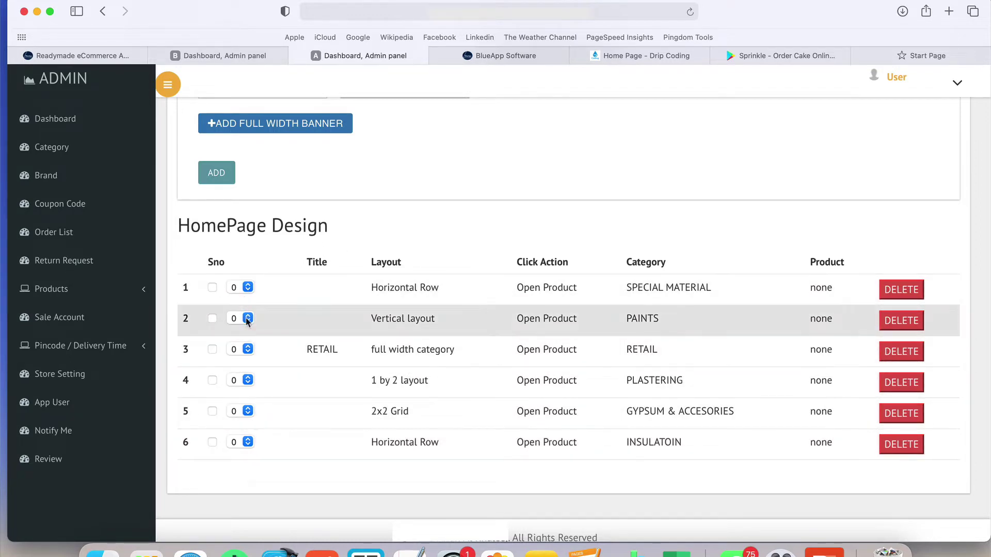
scroll(425, 139, "up", 3)
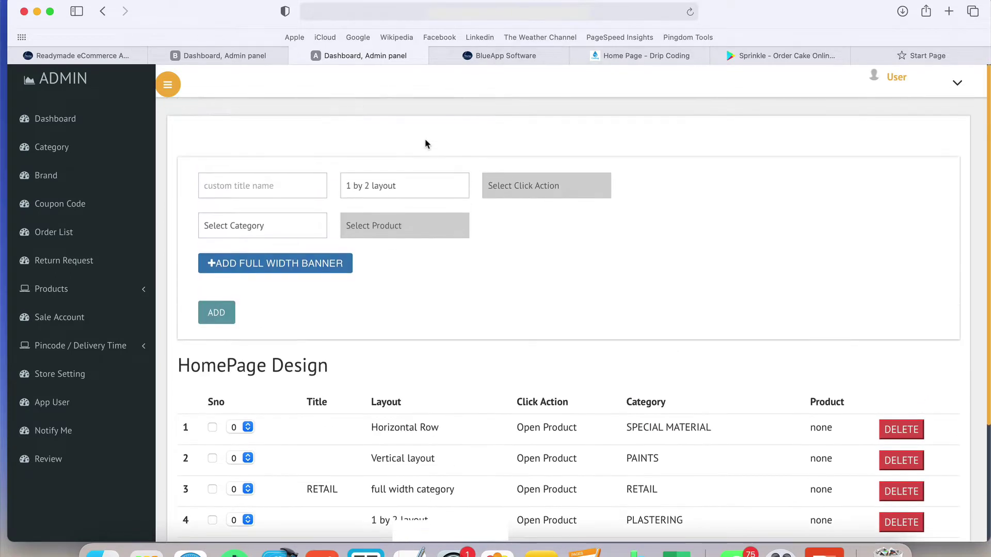
Open Add Variant, browse variant categories like MODEL, SPG, KG and PCS, then re-expand Products
left_click(105, 292)
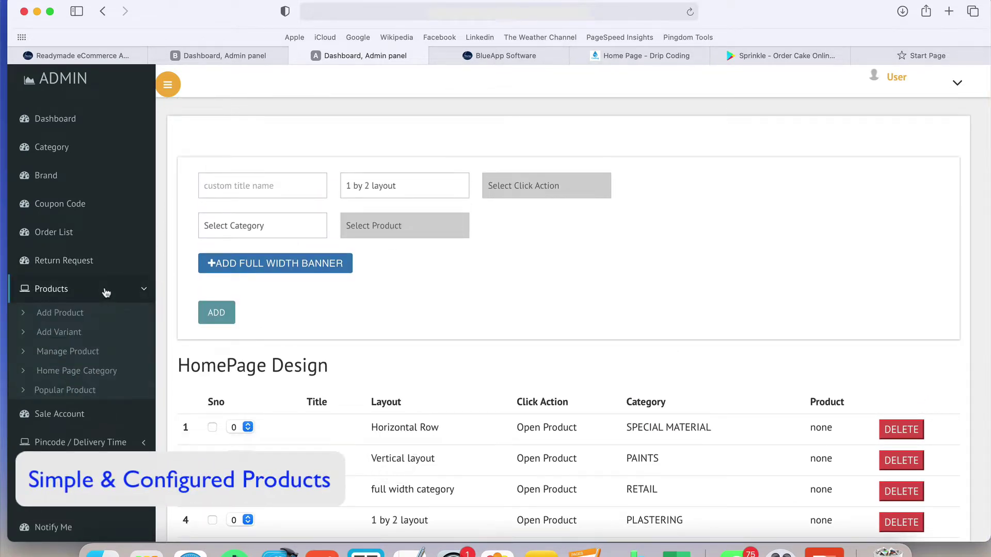
left_click(60, 335)
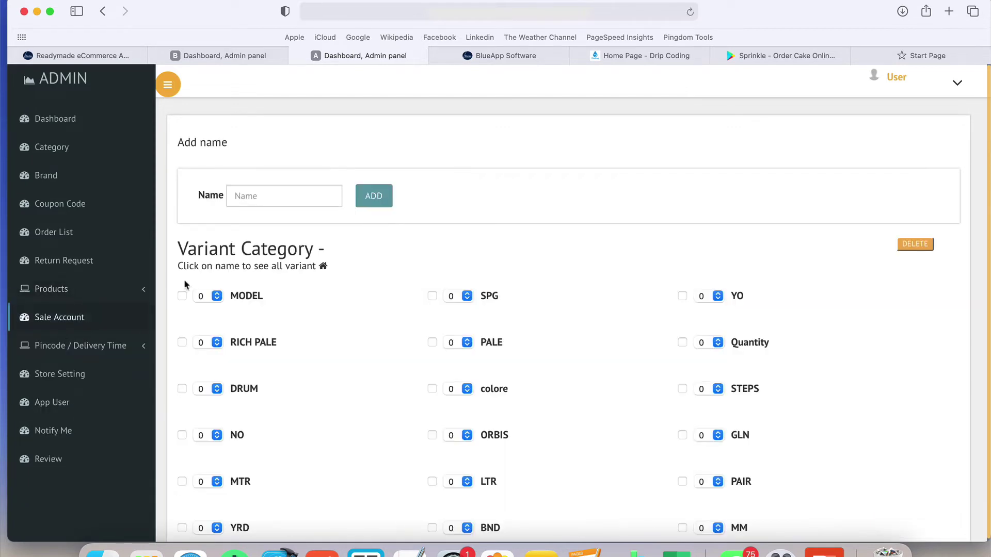
scroll(352, 309, "down", 3)
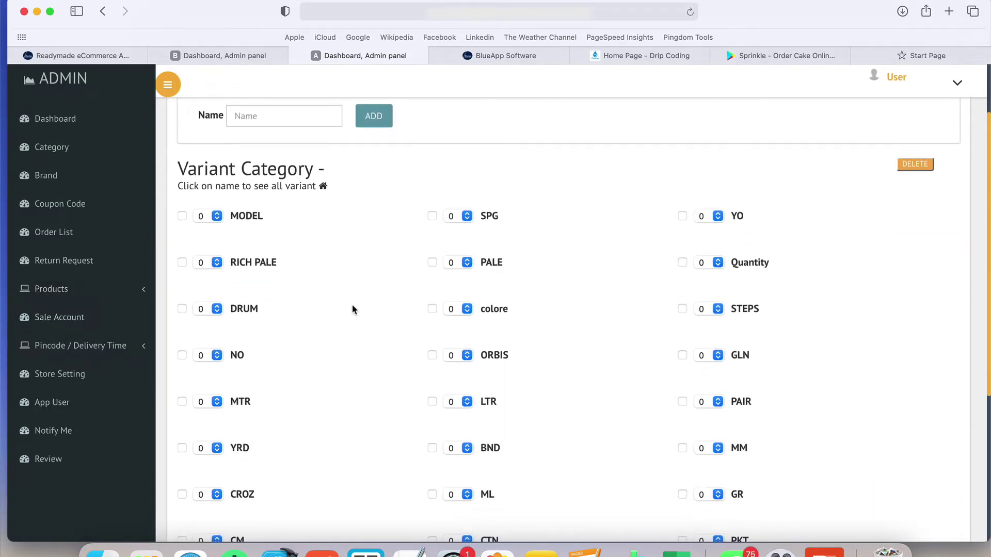
scroll(553, 381, "down", 3)
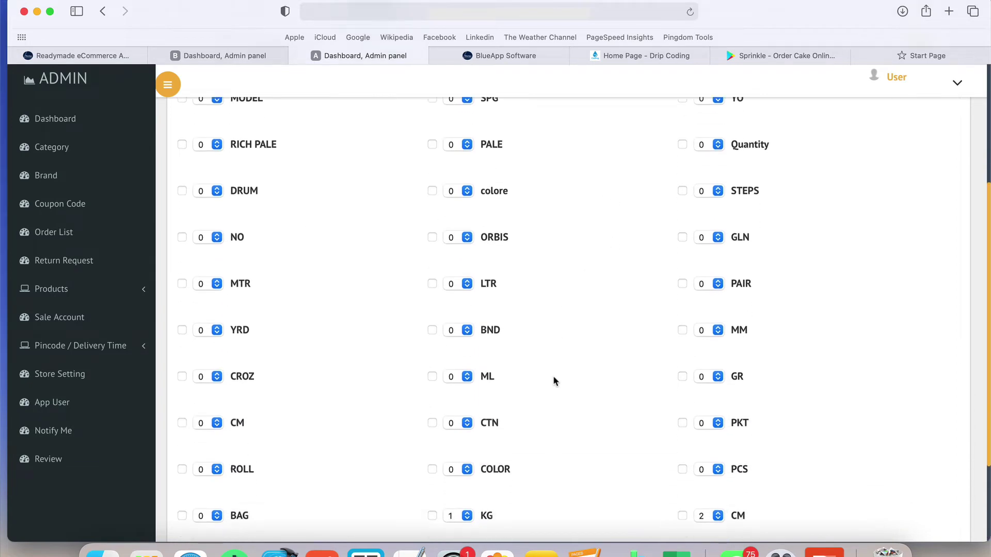
scroll(553, 380, "up", 5)
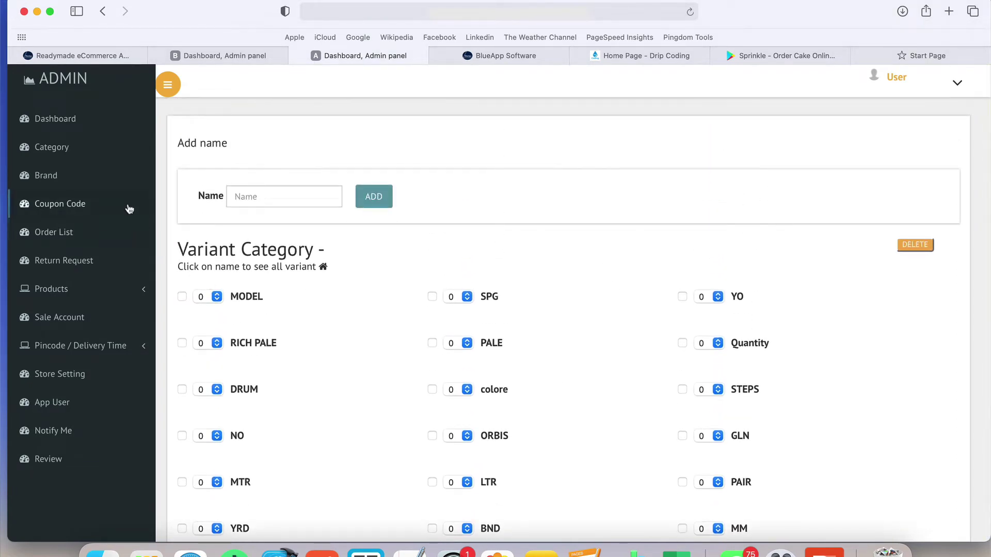
left_click(118, 289)
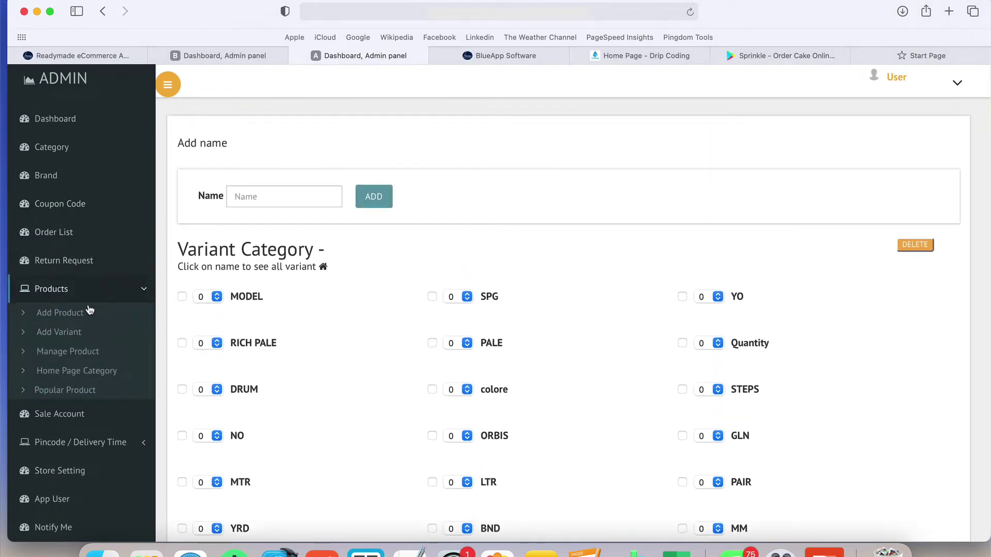
Open the Add New Product form and point out the product name and Arabic name fields
left_click(69, 314)
left_click(490, 278)
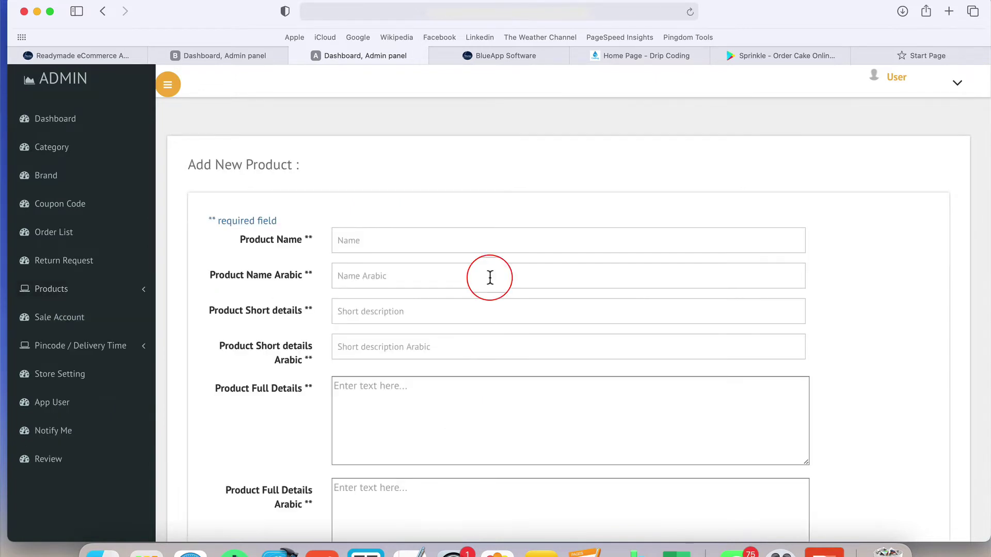
left_click(454, 246)
left_click(438, 280)
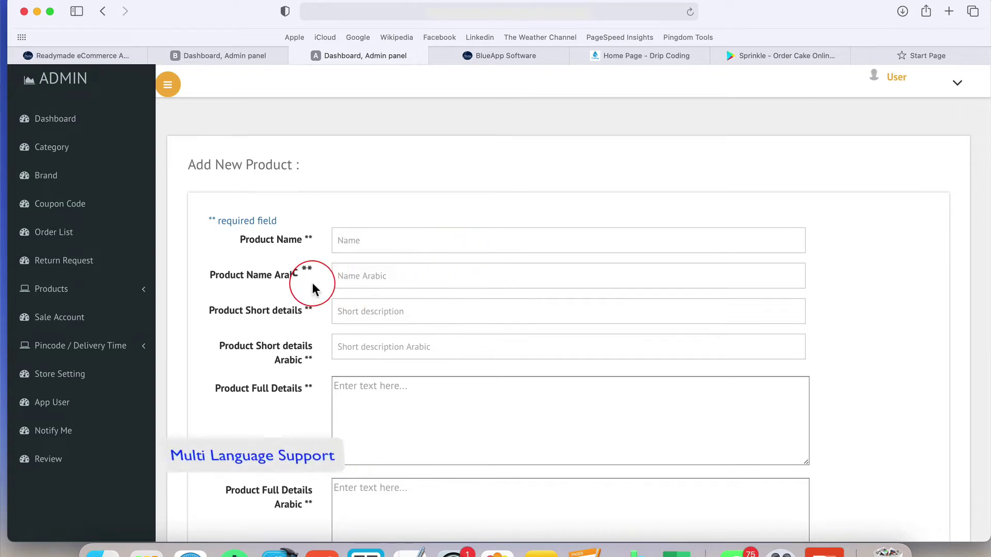
left_click_drag(310, 275, 262, 277)
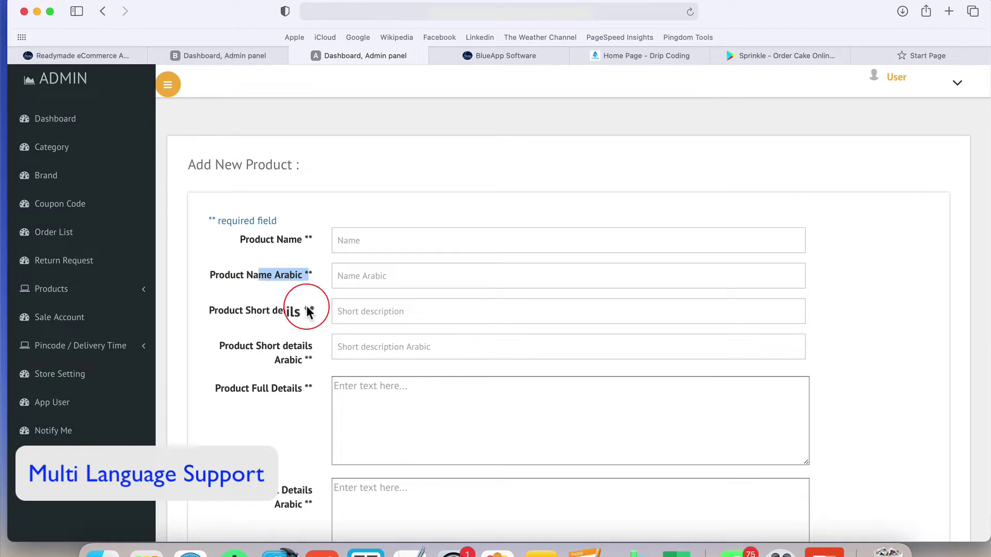
left_click(263, 272)
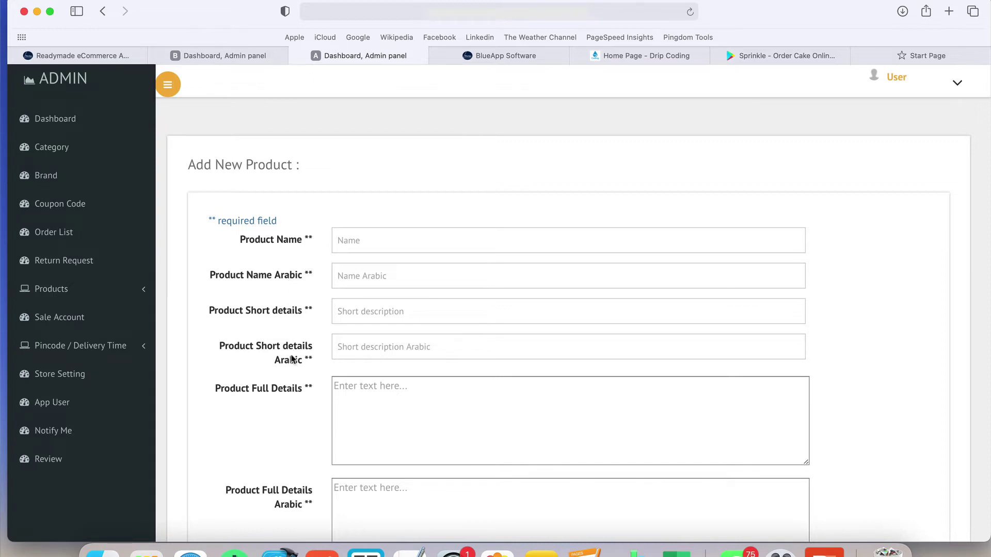
Enter 101 as the Sale Price KWD, then switch to the other admin panel
scroll(292, 356, "down", 4)
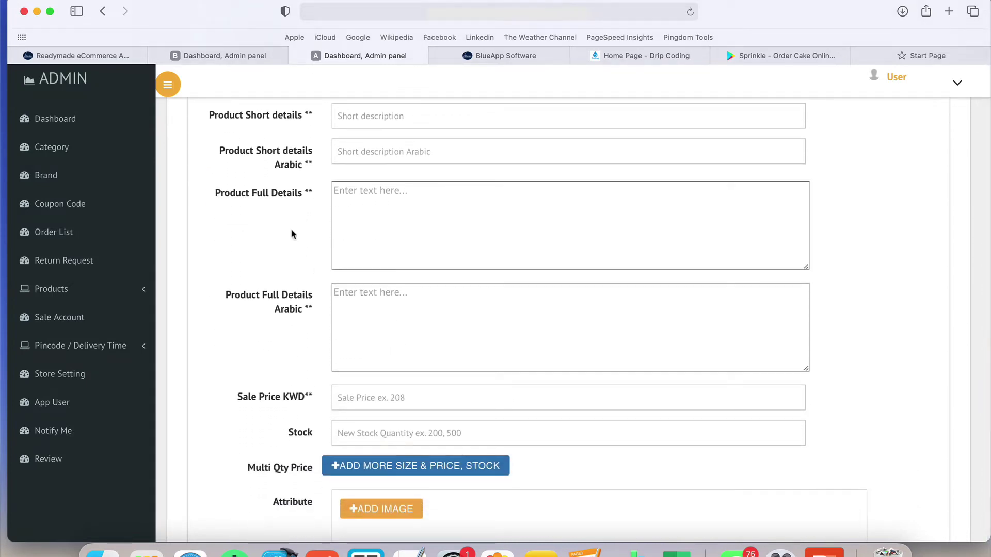
scroll(293, 334, "down", 5)
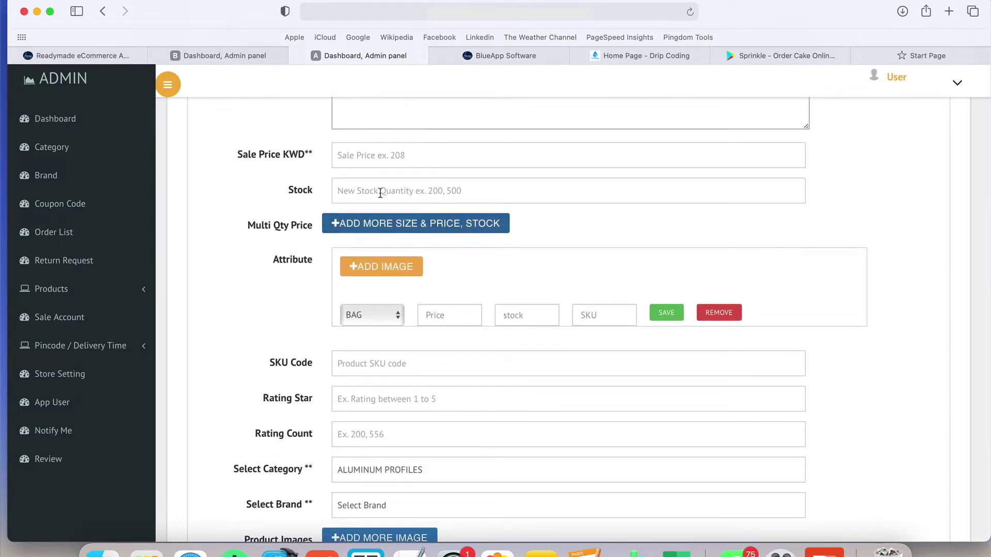
left_click(438, 166)
type("100")
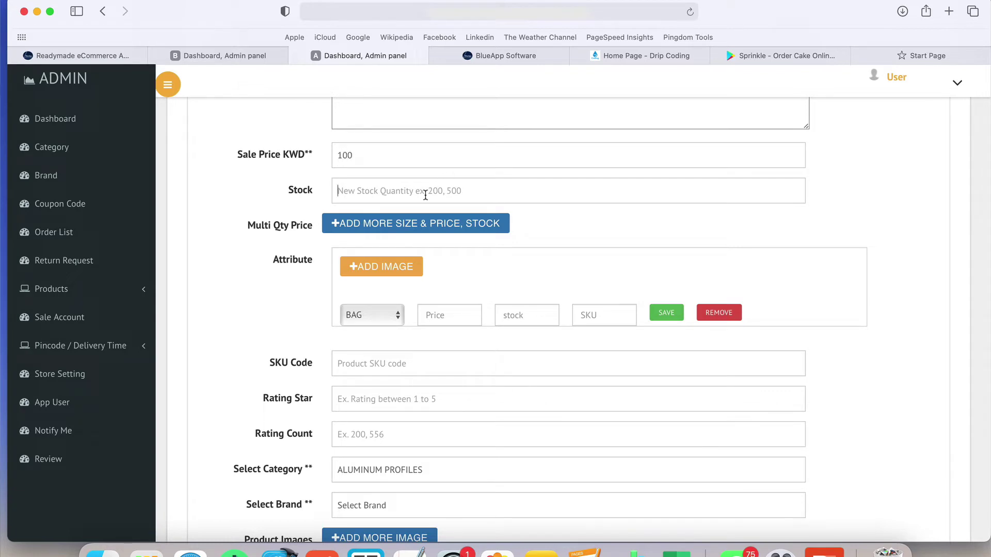
type("10")
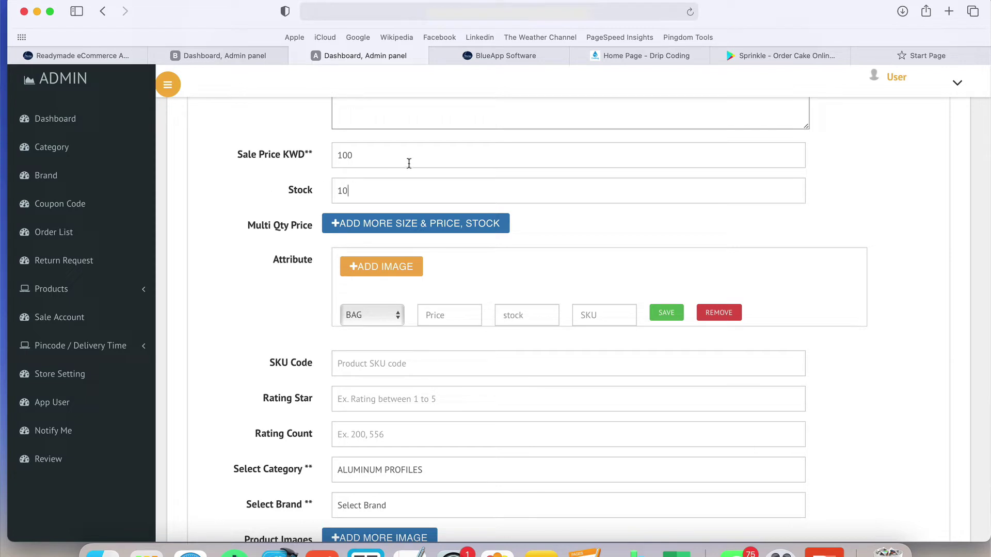
left_click(253, 58)
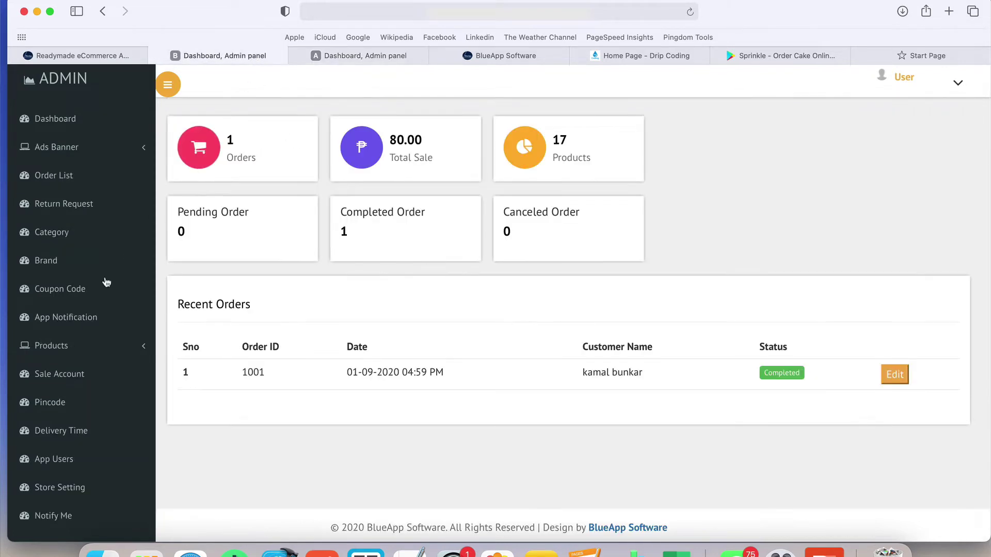
Open the second panel's Add New Product form, point out the MRP and Sale Price labels, then return
left_click(97, 356)
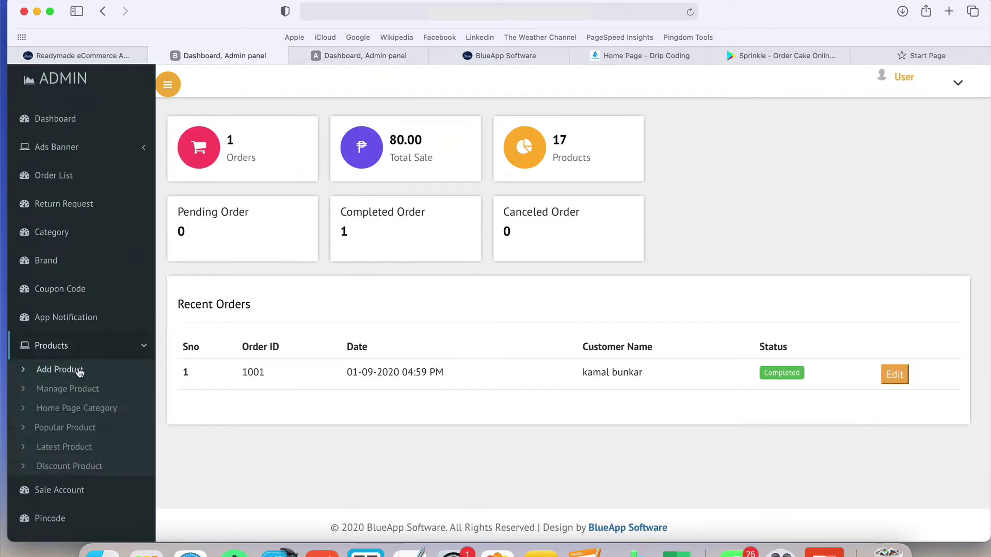
left_click(78, 370)
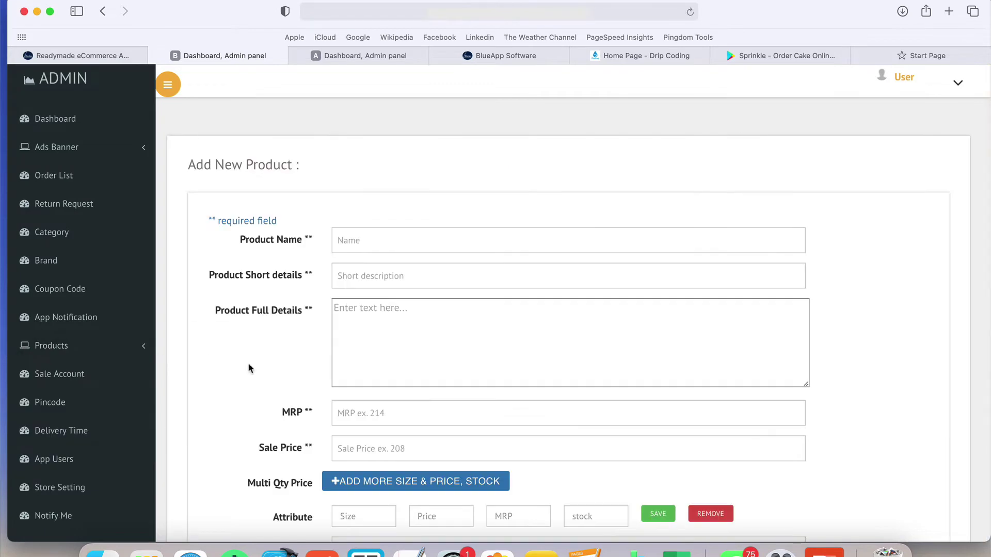
scroll(250, 370, "down", 2)
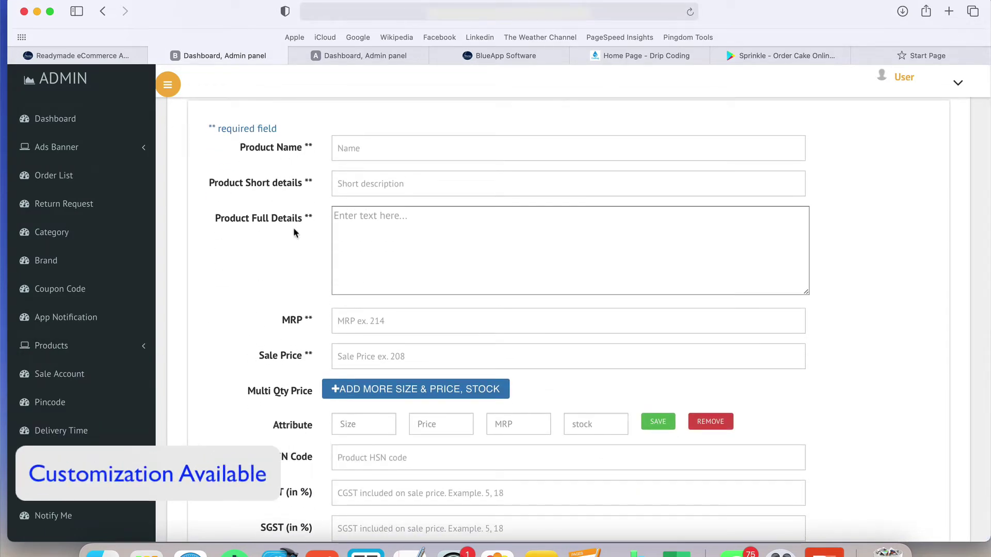
left_click_drag(309, 319, 282, 322)
left_click_drag(317, 363, 259, 362)
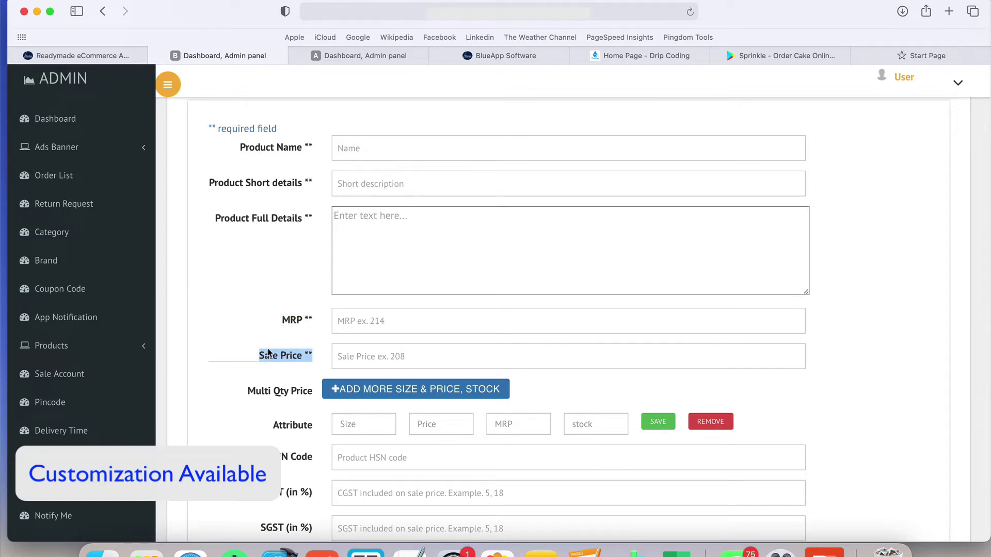
left_click(258, 263)
Back in the product form, choose GREY as the variant attribute
left_click(360, 58)
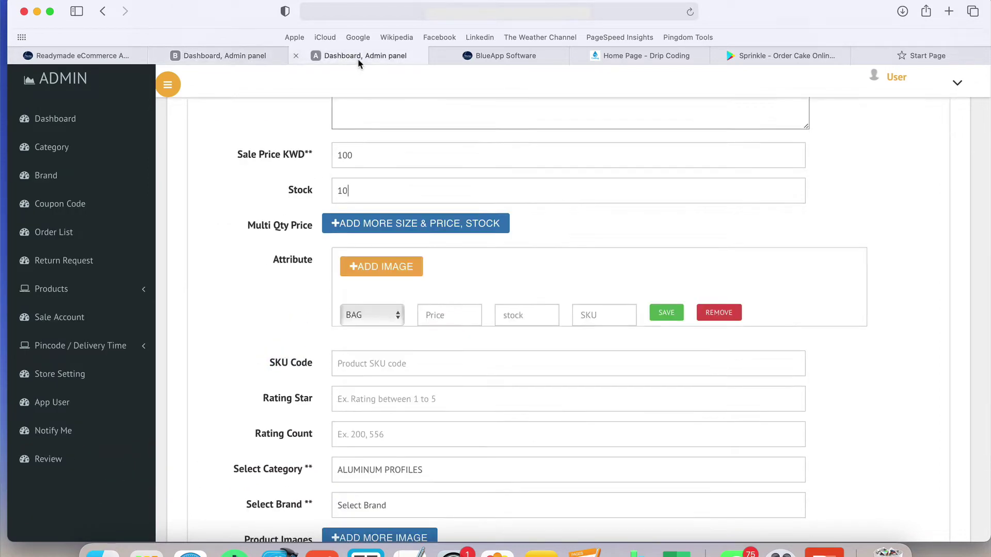
left_click(443, 276)
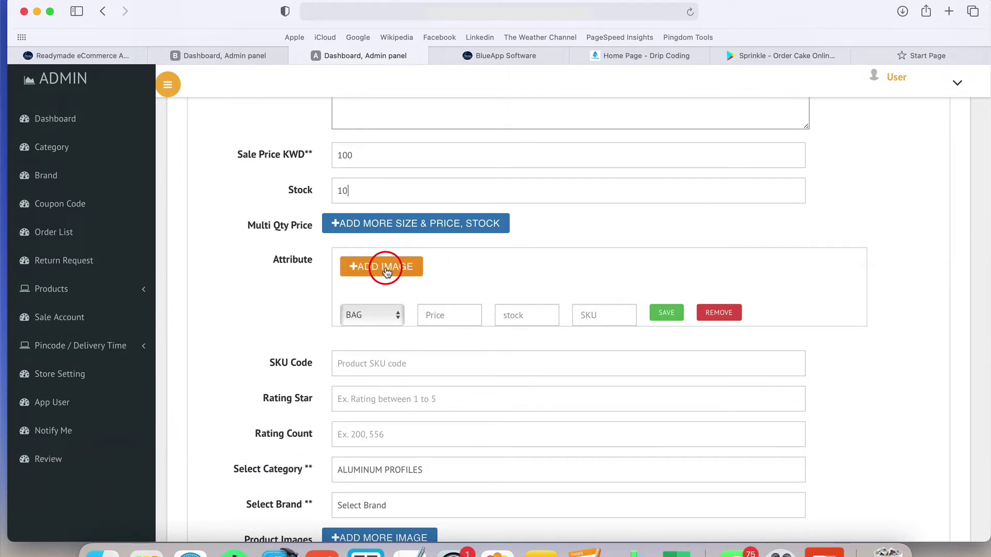
left_click(395, 315)
scroll(387, 379, "down", 15)
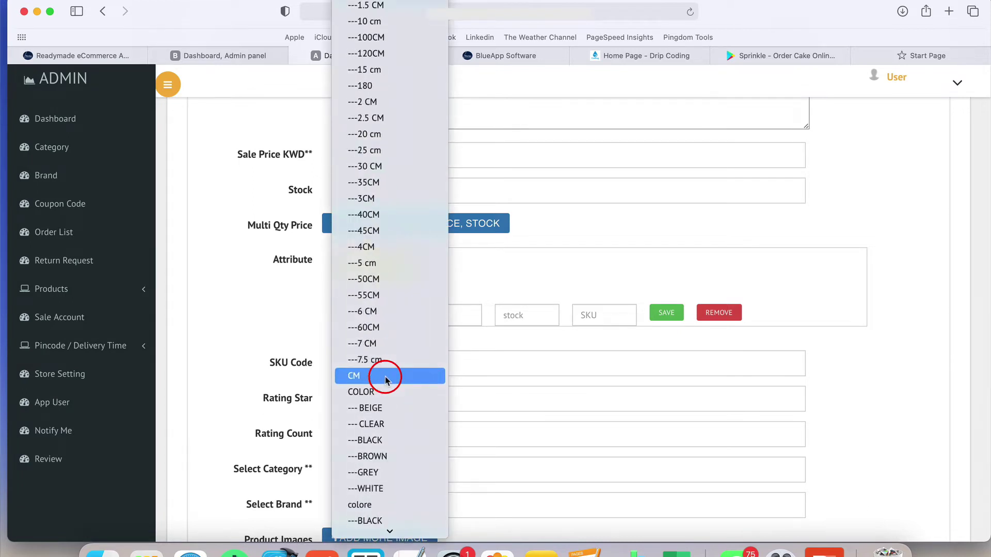
scroll(403, 376, "down", 2)
scroll(400, 376, "up", 4)
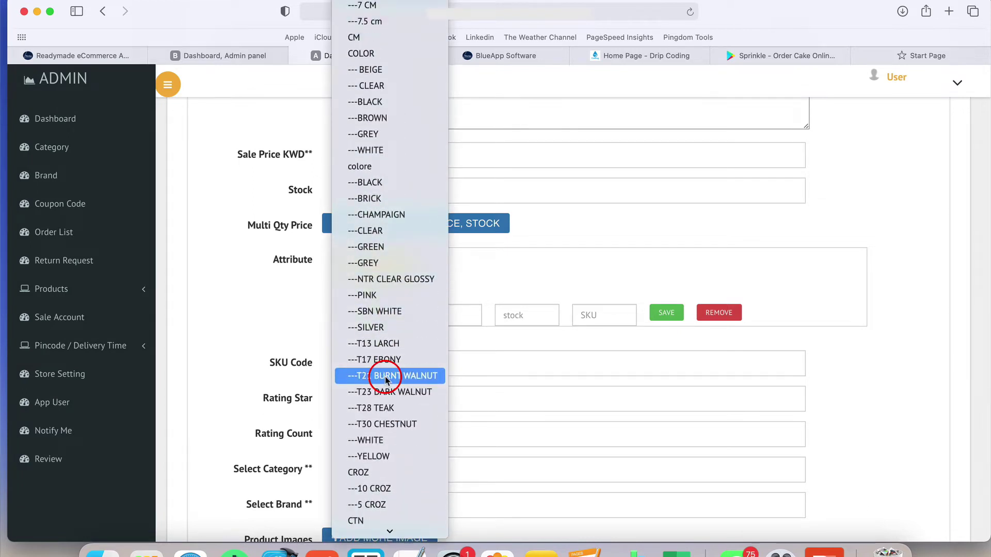
left_click(373, 135)
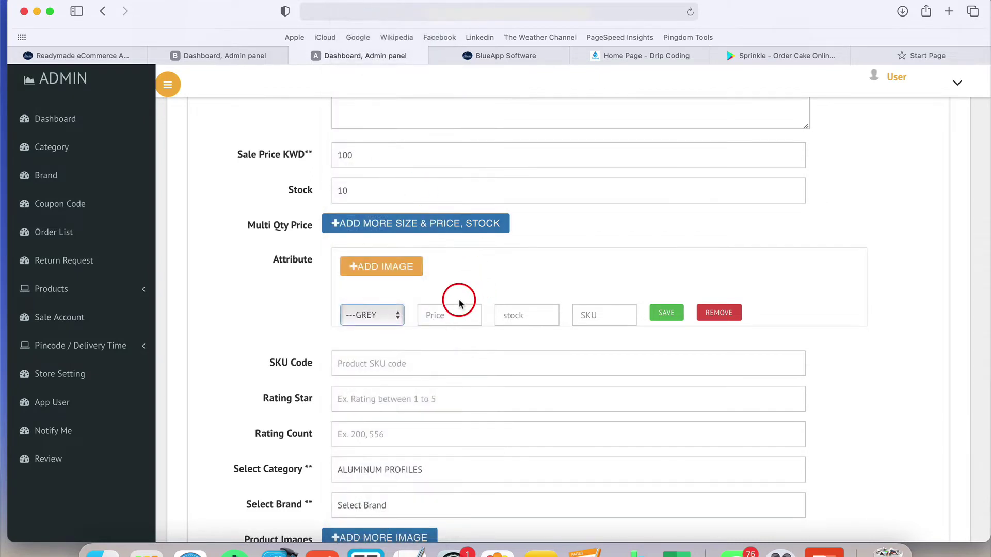
Give the GREY variant price 100, stock 10, SKU sdfsf and an empty image slot
left_click(451, 316)
type("100")
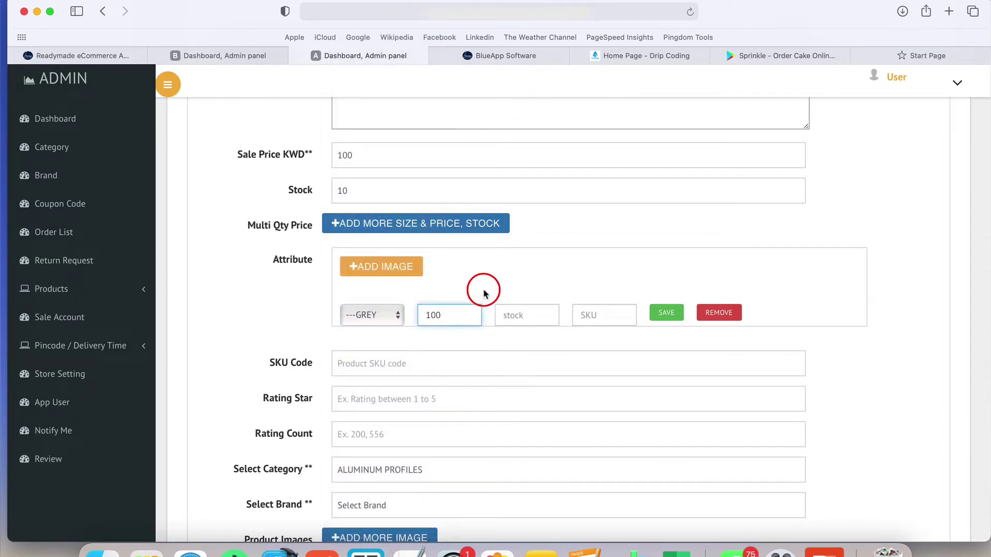
left_click(533, 316)
type("10")
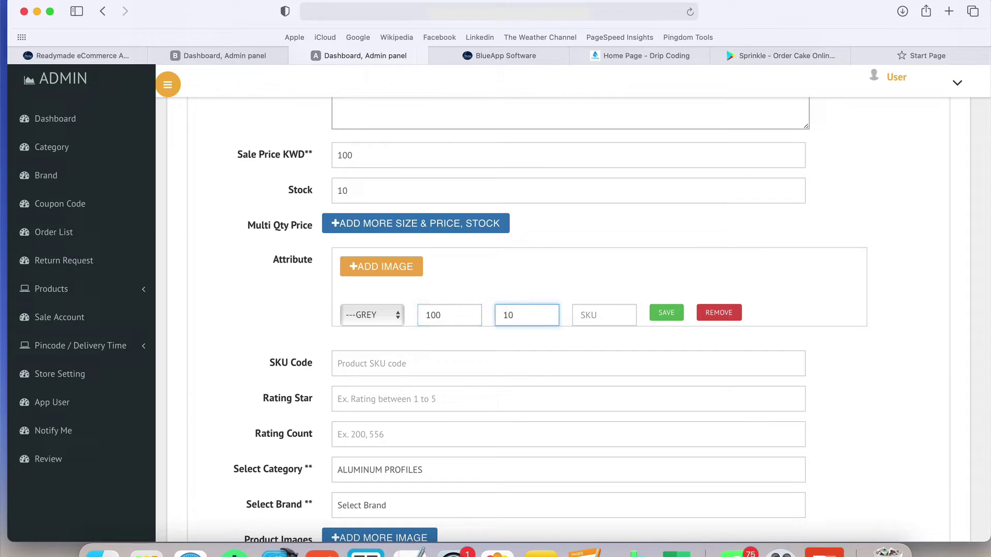
left_click(590, 311)
type("sdfsf")
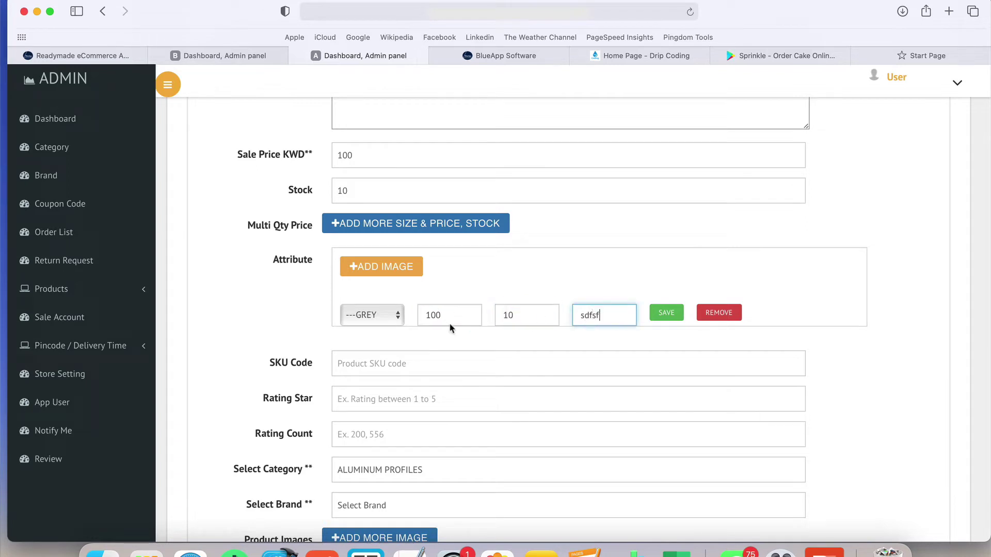
left_click(396, 267)
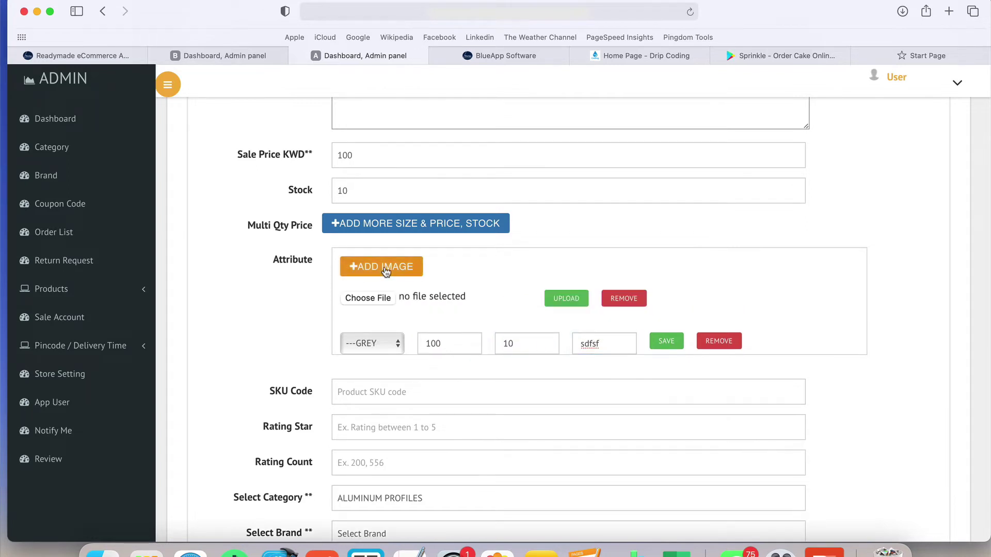
left_click(370, 298)
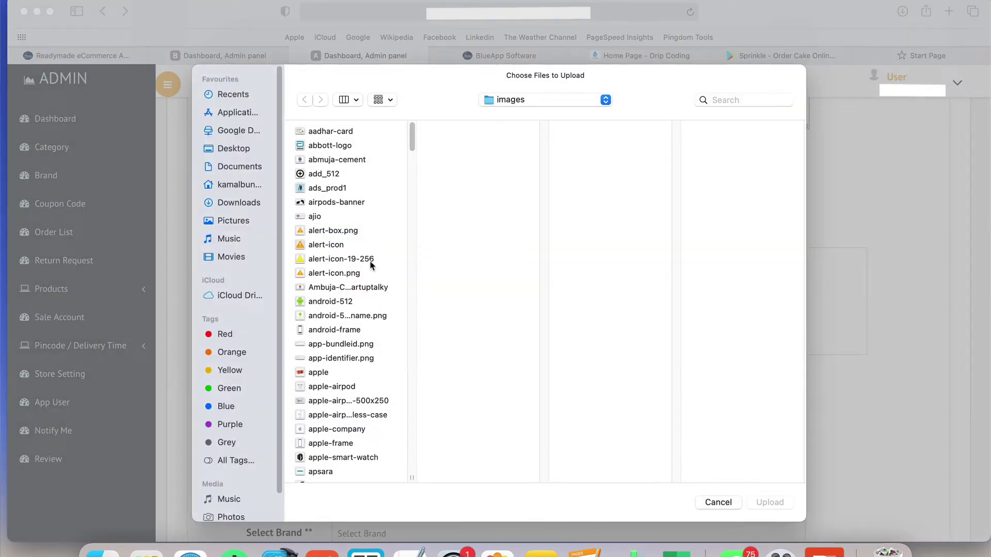
left_click(717, 503)
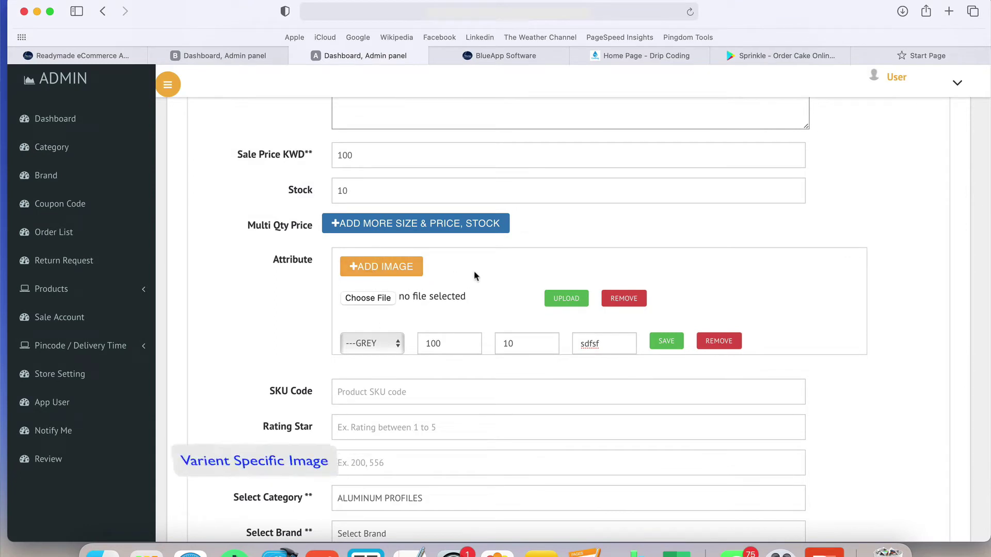
Add a second variant row and set its attribute to BLACK
left_click(450, 225)
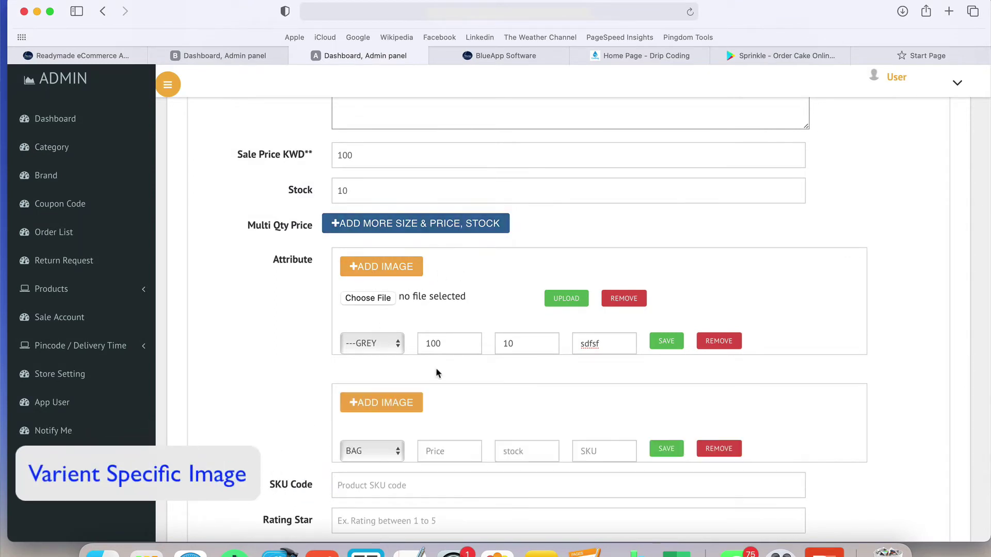
scroll(442, 372, "down", 3)
left_click(398, 371)
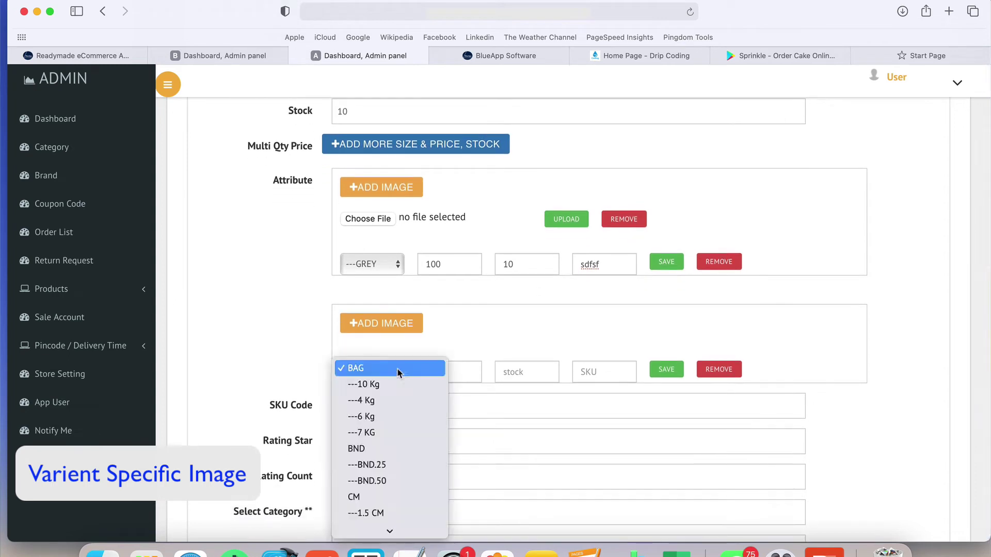
scroll(393, 459, "down", 5)
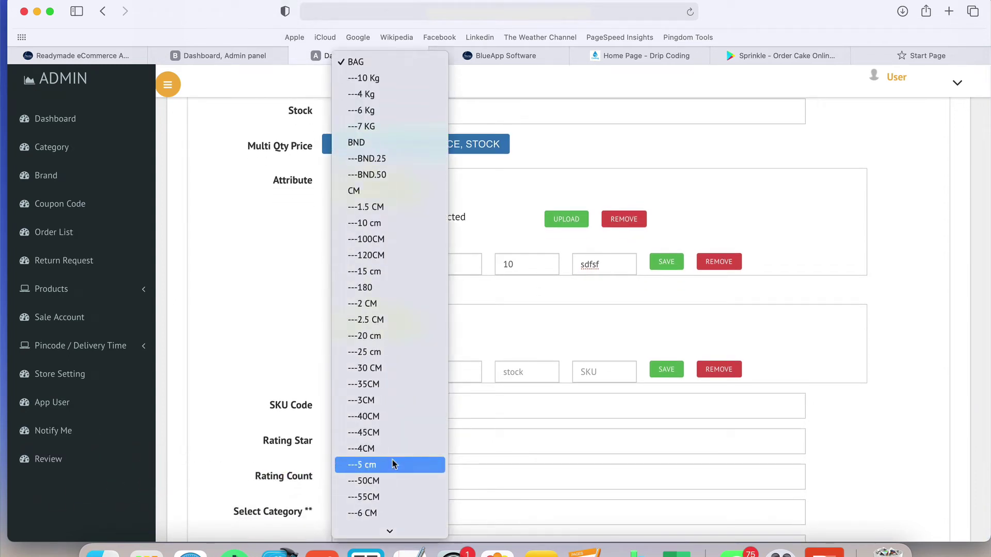
scroll(392, 460, "down", 8)
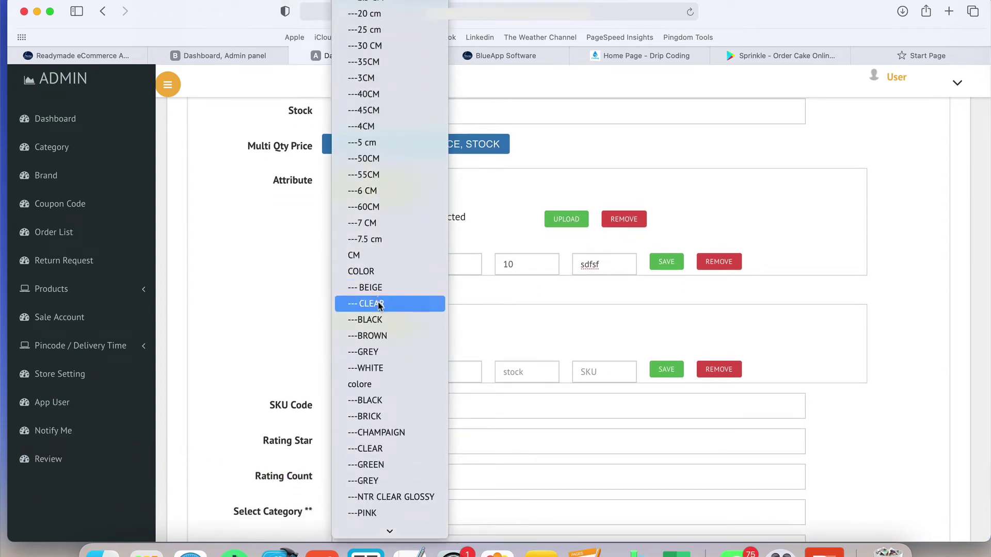
left_click(380, 321)
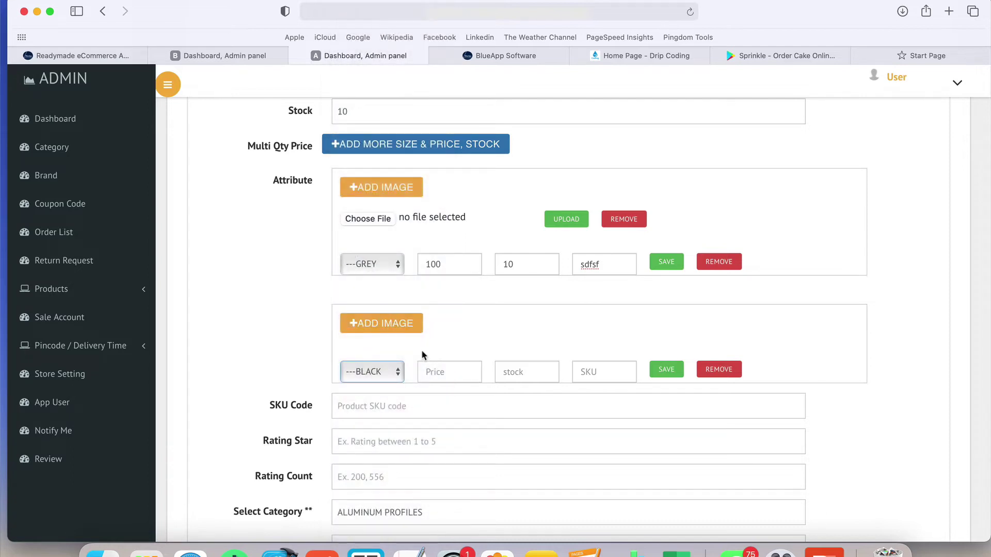
Give the BLACK variant two image slots, price 120 and stock 20
left_click(406, 324)
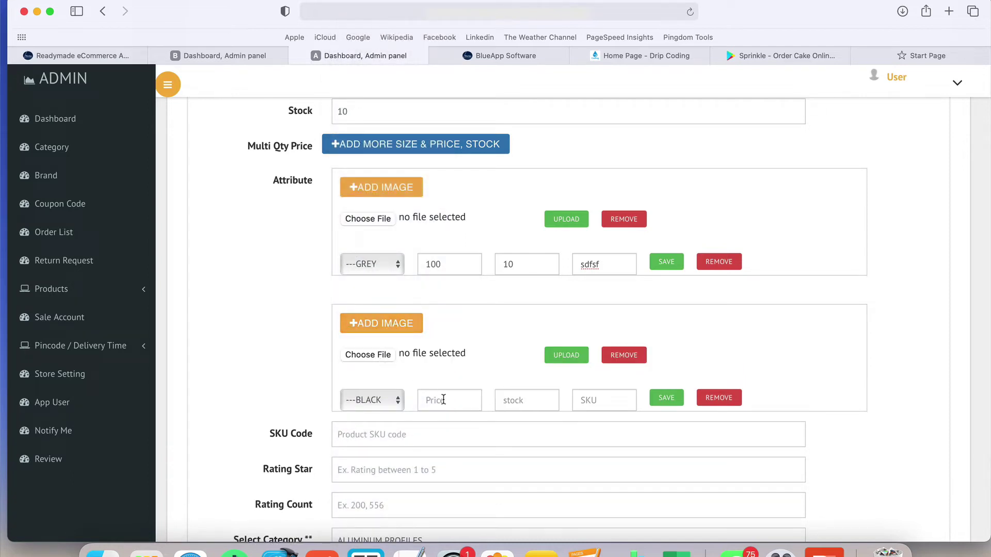
left_click(444, 399)
left_click(398, 324)
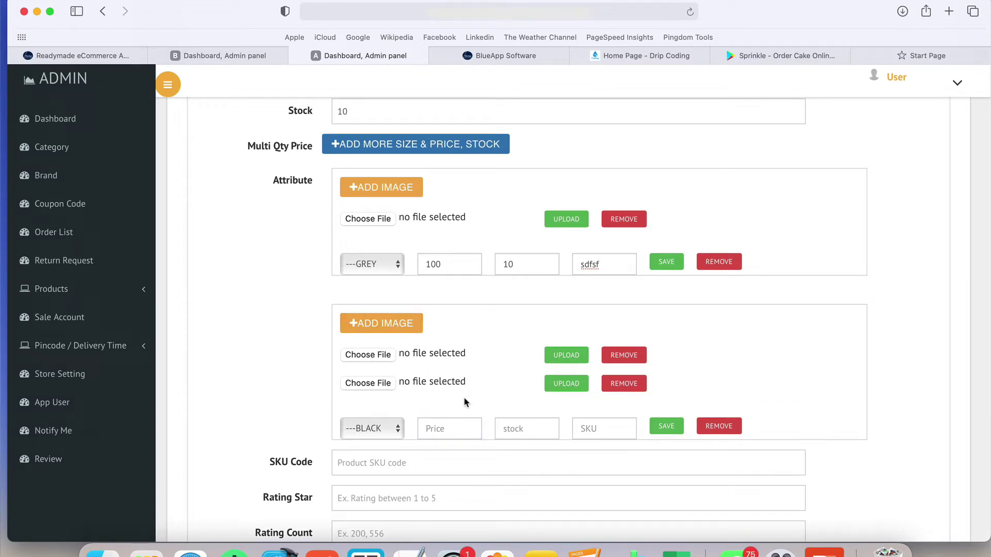
left_click(445, 424)
type("120")
left_click(514, 434)
type("20")
scroll(370, 216, "down", 5)
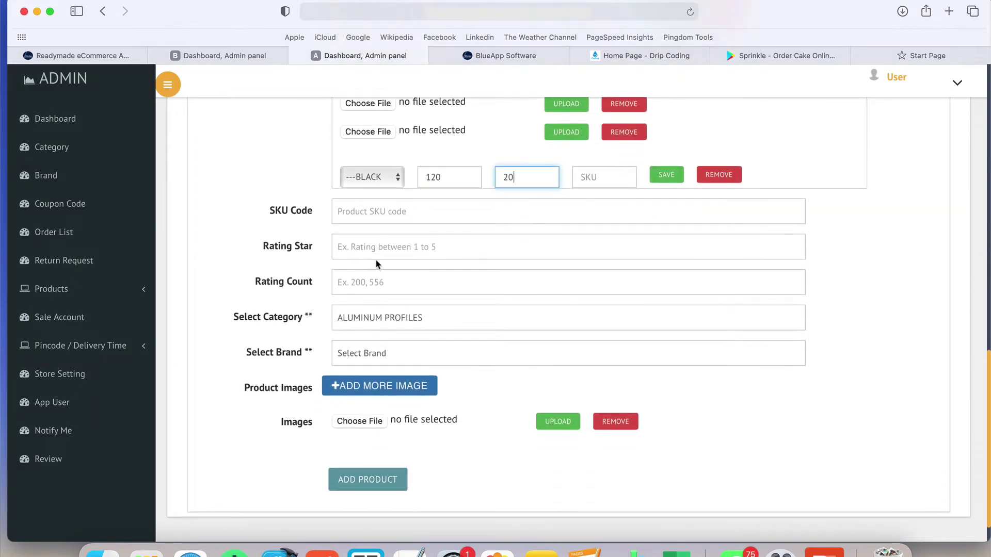
left_click(357, 245)
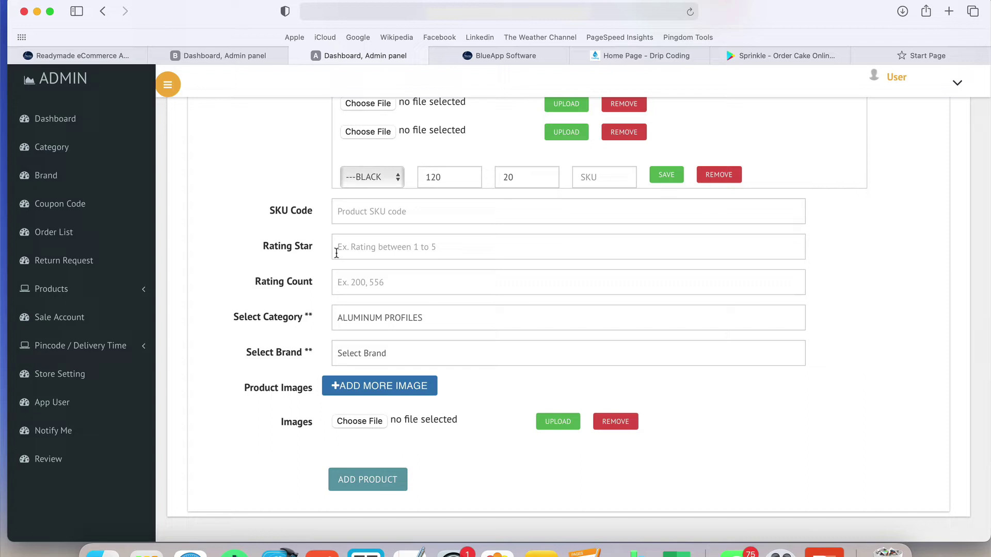
left_click(466, 319)
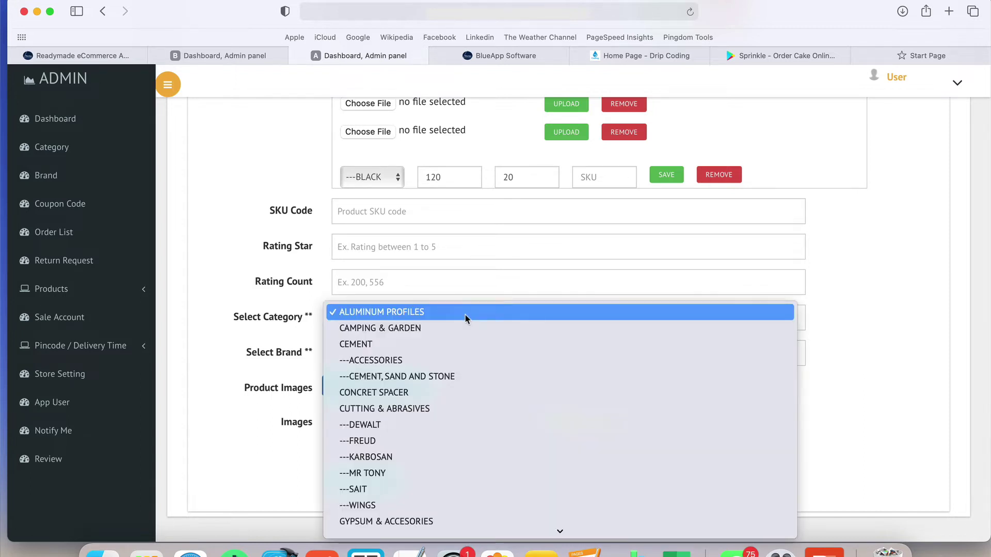
left_click(285, 285)
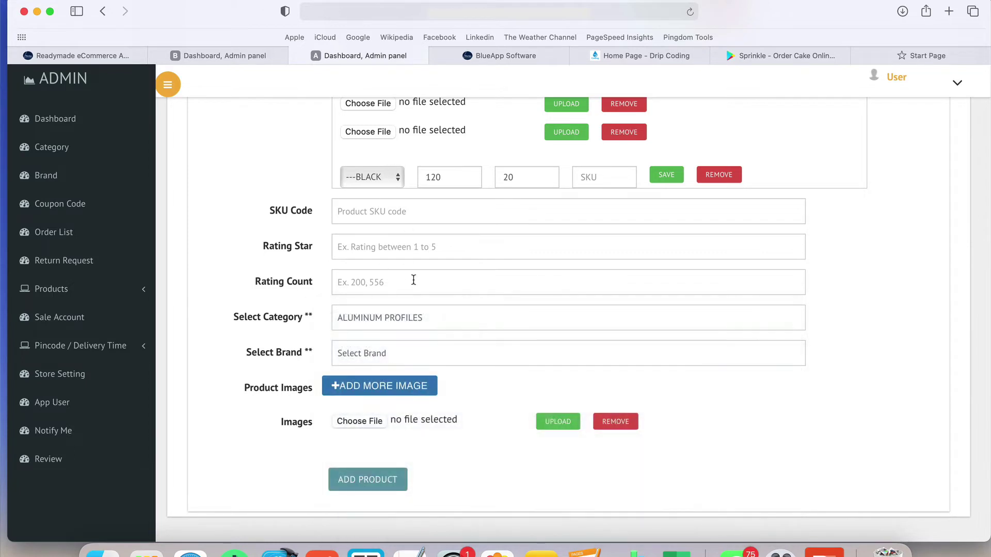
left_click(454, 352)
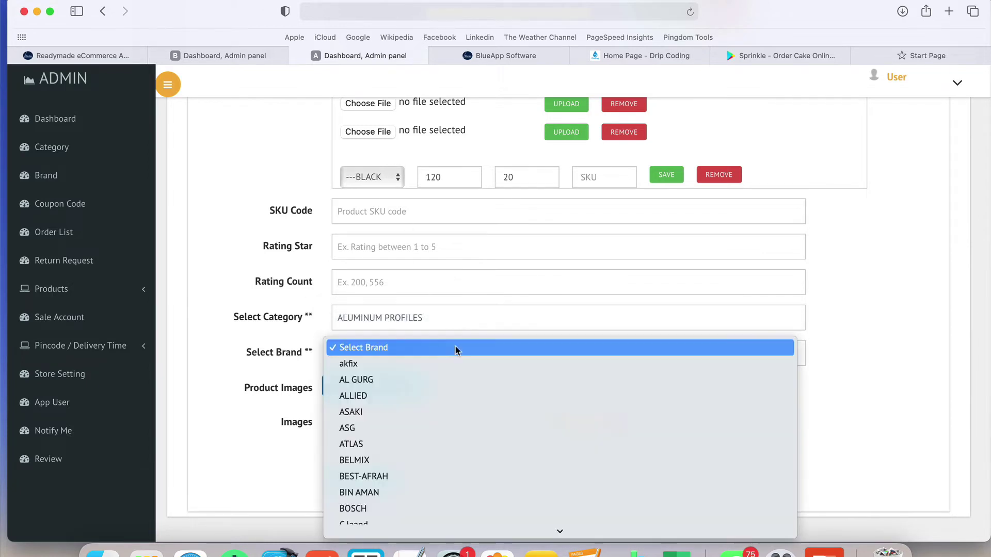
left_click(455, 347)
scroll(244, 316, "down", 2)
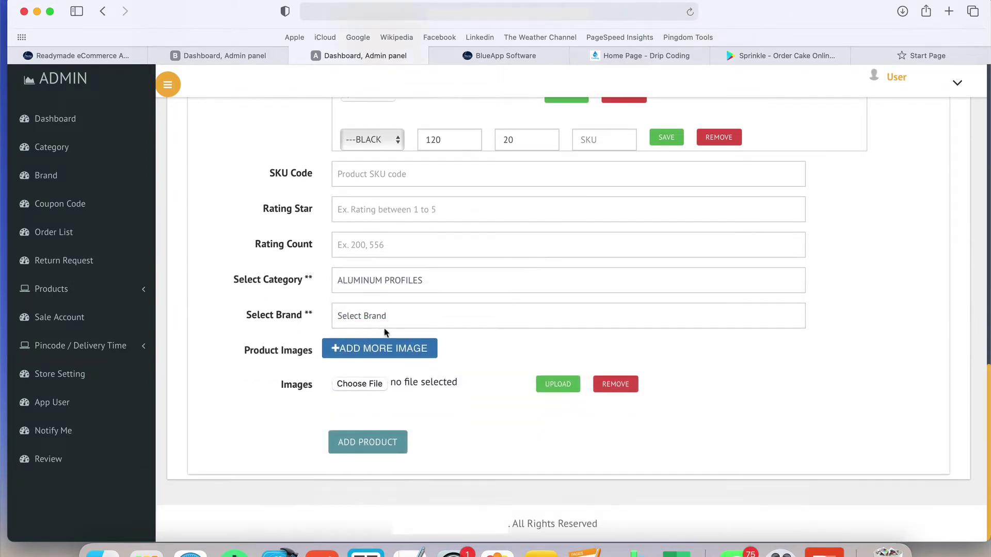
Add another image upload row, then highlight the CGST and SGST tax rows on the other panel's form
left_click(408, 356)
left_click(240, 55)
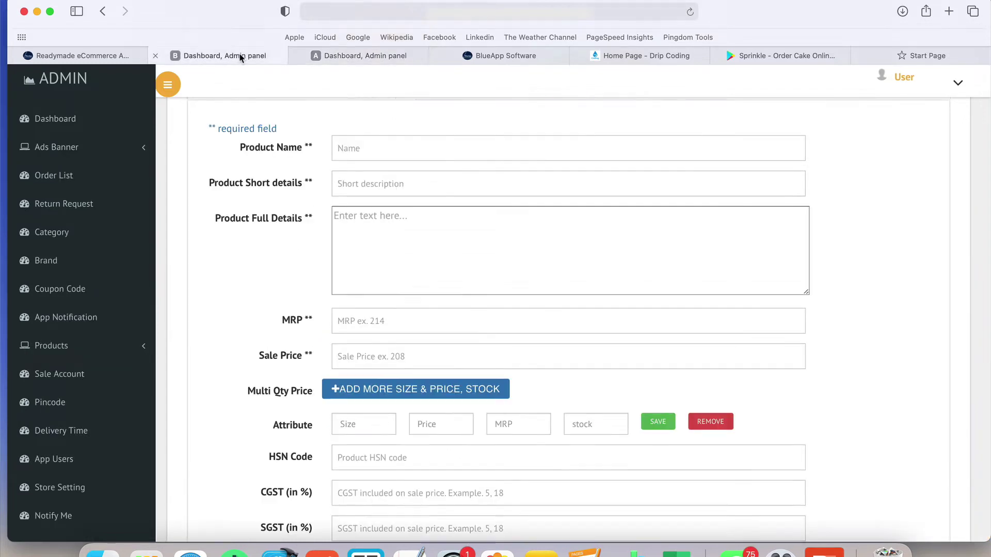
scroll(277, 247, "down", 6)
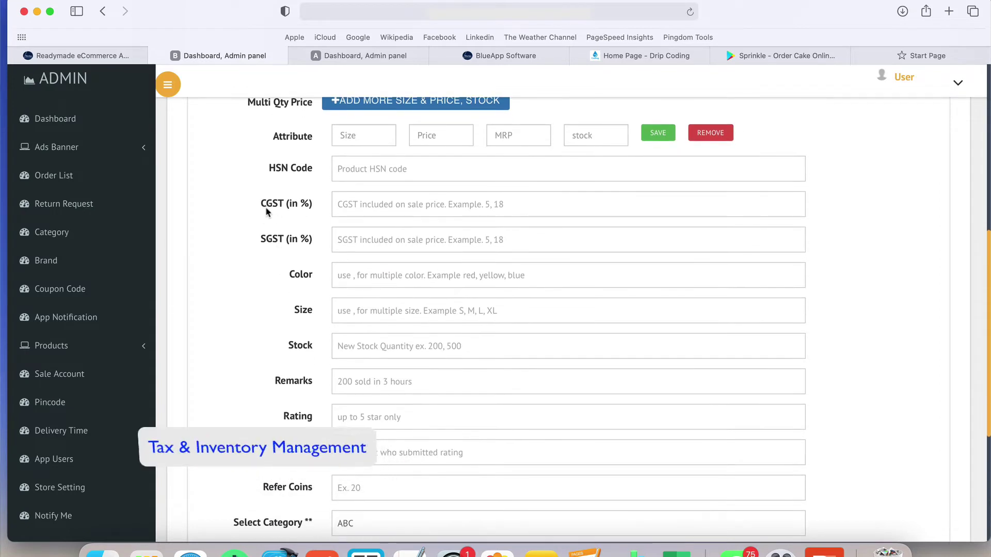
left_click_drag(254, 193, 310, 288)
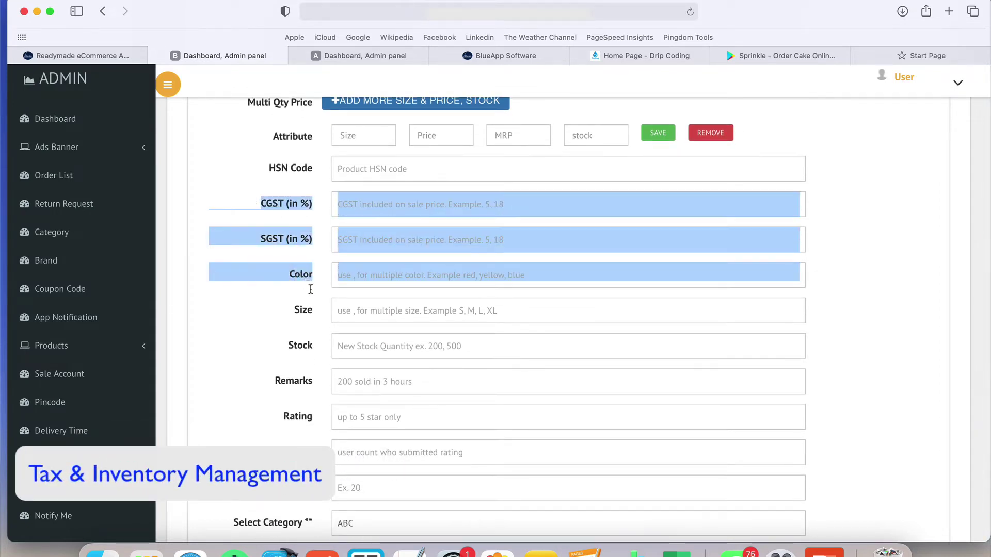
left_click(310, 286)
left_click_drag(321, 235, 252, 204)
left_click(253, 200)
Point out the Color field, then return to the first panel's product form
left_click_drag(312, 275, 287, 276)
left_click(308, 313)
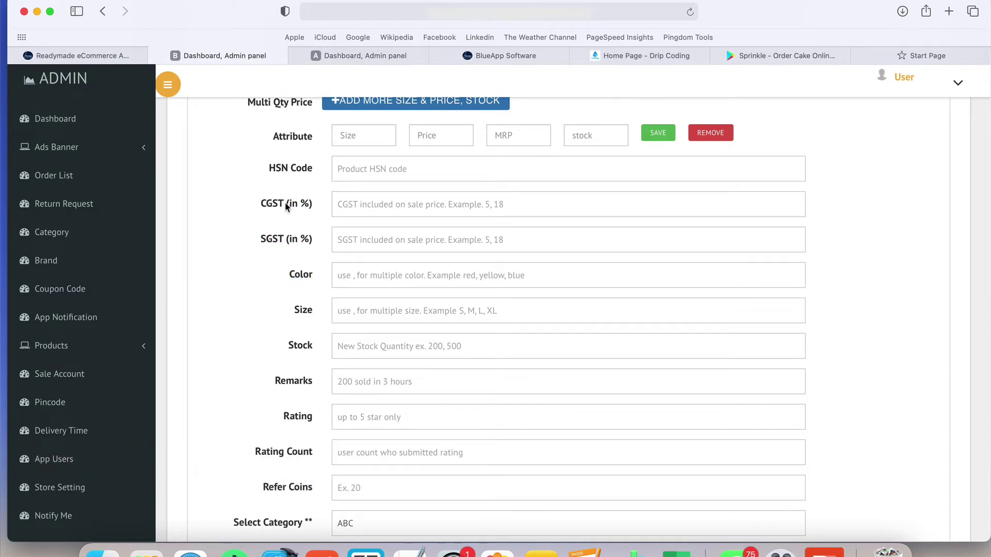
scroll(287, 207, "up", 2)
scroll(287, 206, "up", 4)
scroll(288, 201, "down", 2)
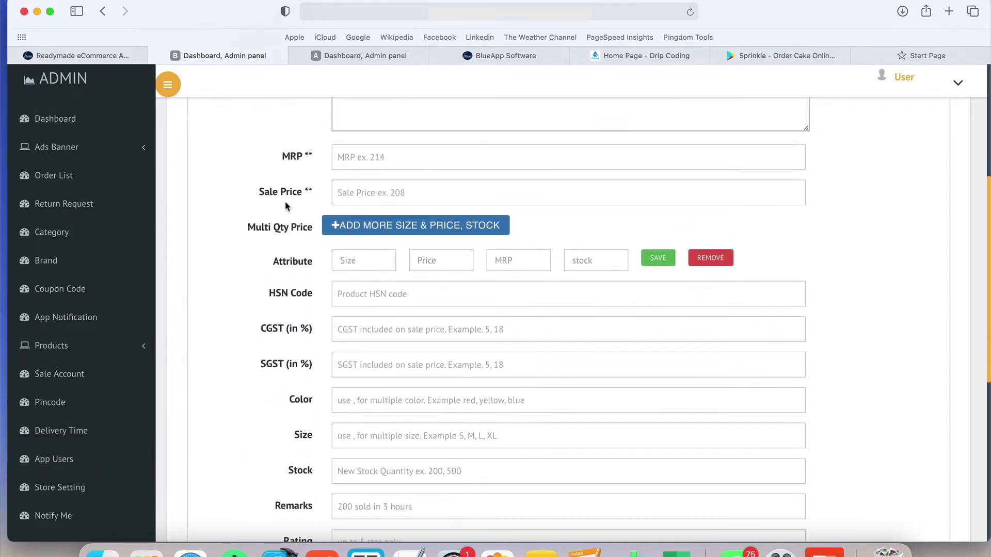
left_click(384, 385)
left_click(387, 57)
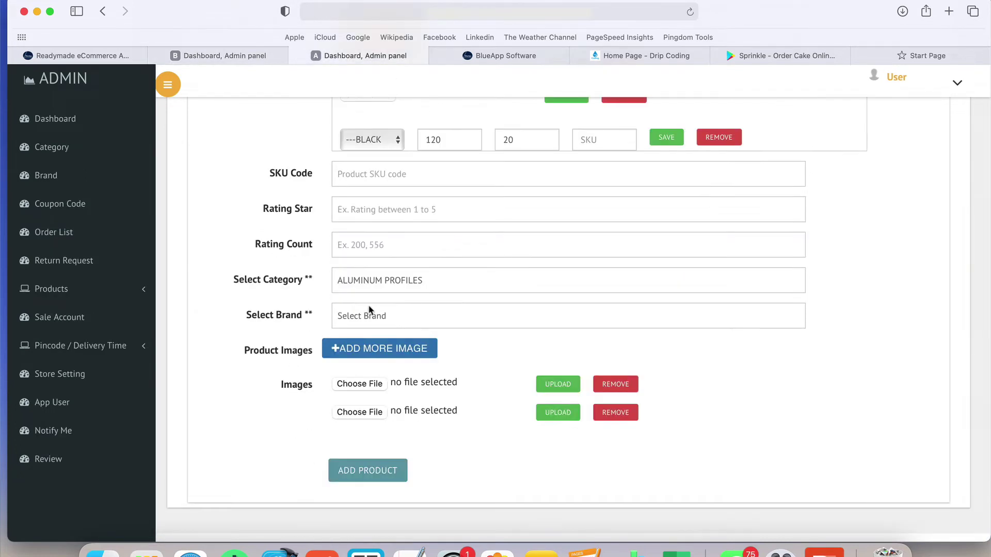
scroll(383, 164, "up", 5)
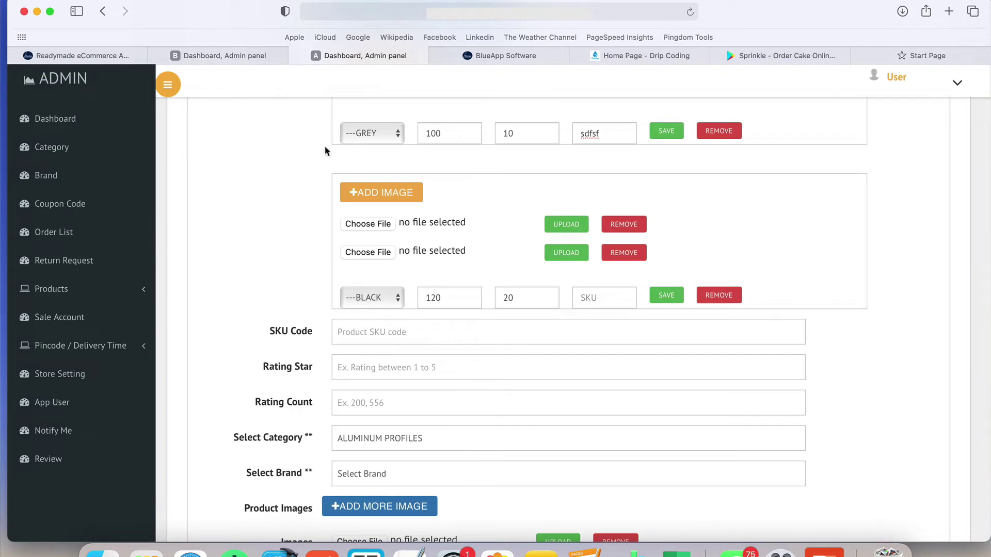
On the second panel's product form, scroll down and place the caret in the Refer Coins field
left_click(253, 56)
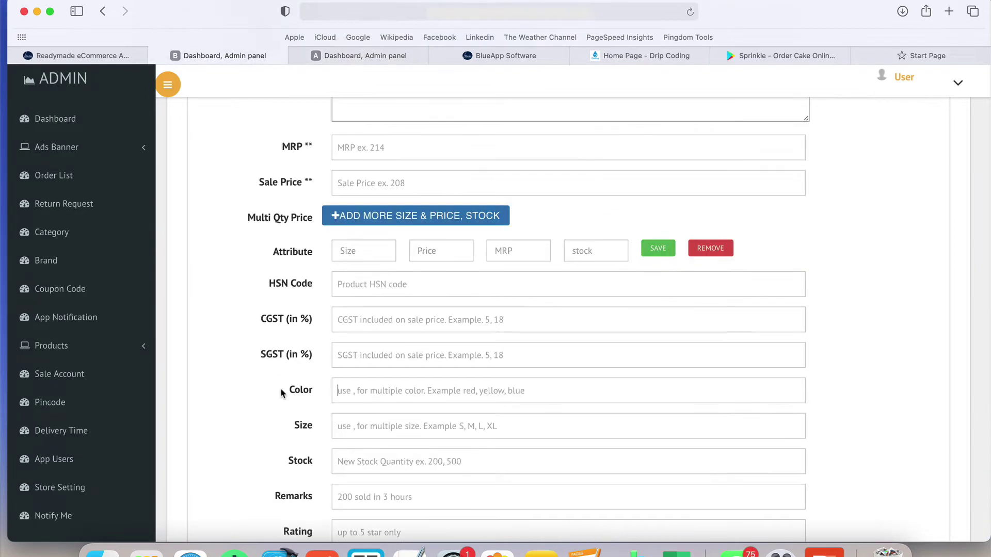
scroll(283, 393, "down", 4)
scroll(283, 393, "down", 1)
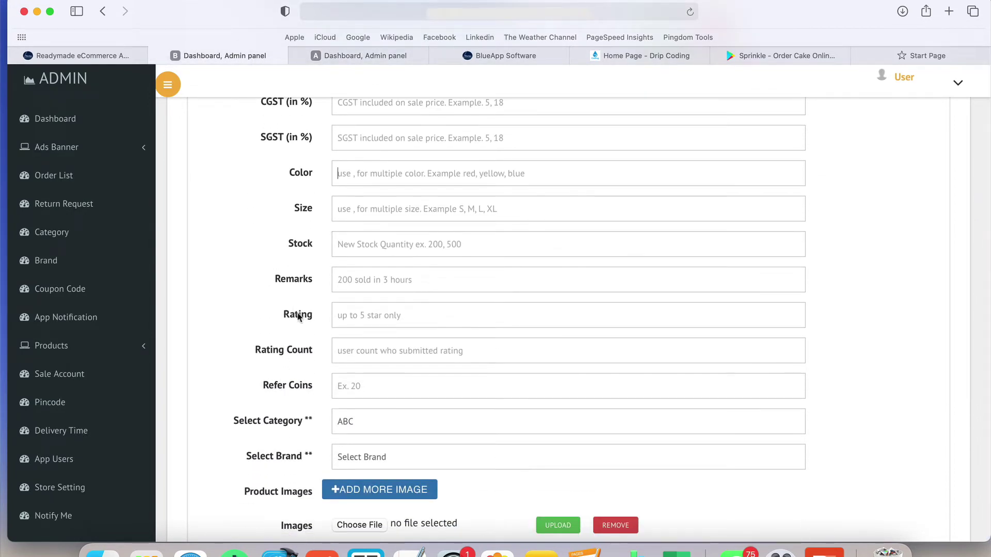
scroll(380, 232, "down", 4)
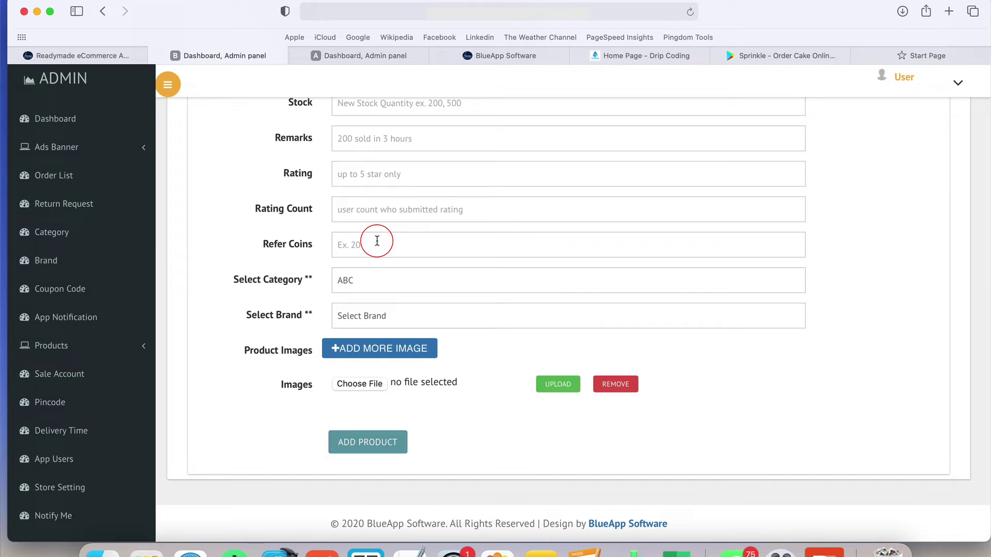
double_click(292, 248)
left_click(366, 248)
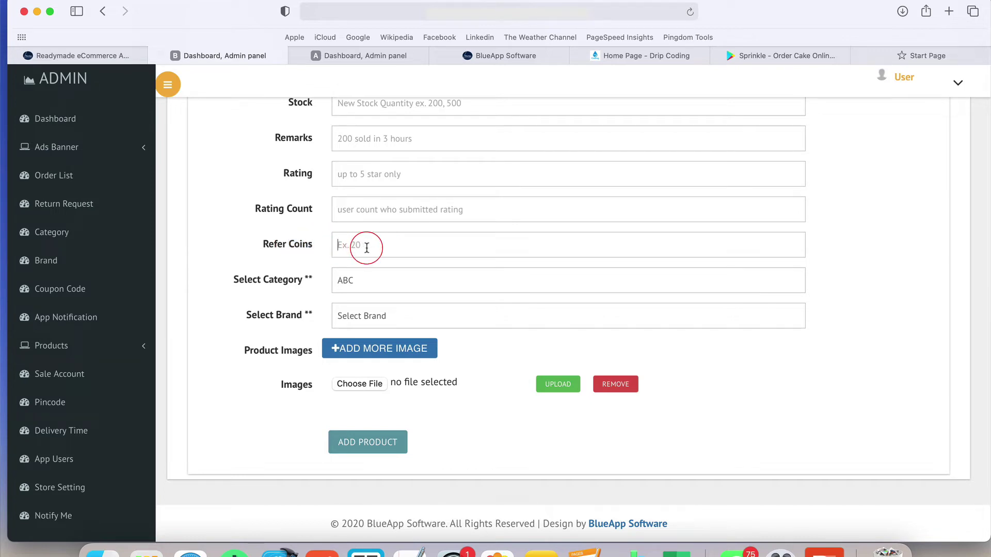
double_click(307, 244)
left_click(370, 243)
Open Products > Manage Product and scroll through the All Products table
left_click(98, 347)
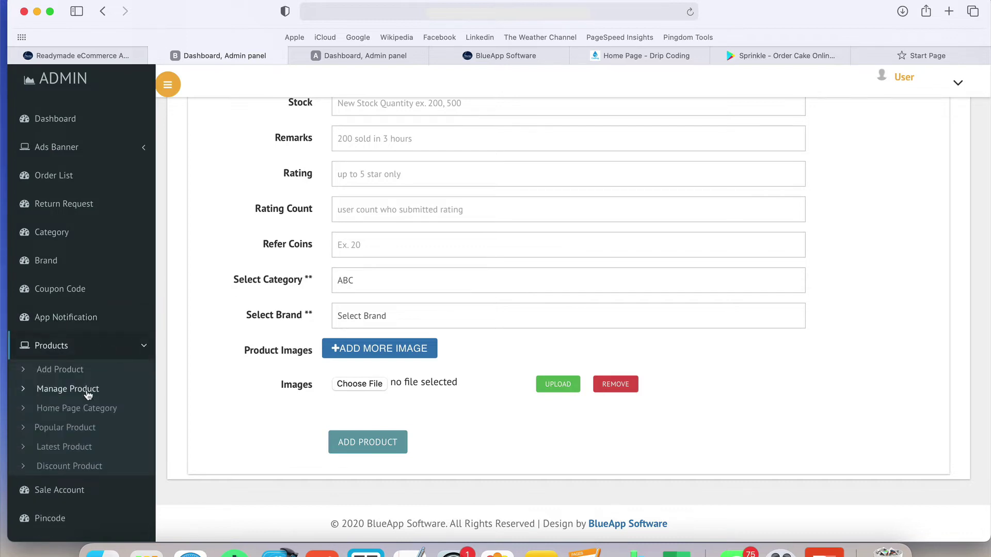
left_click(88, 390)
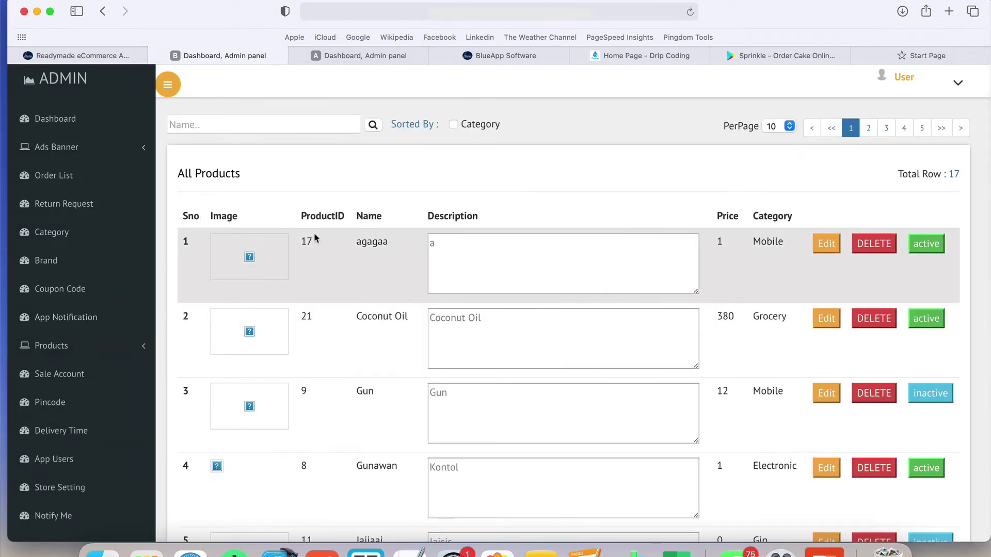
scroll(621, 331, "down", 3)
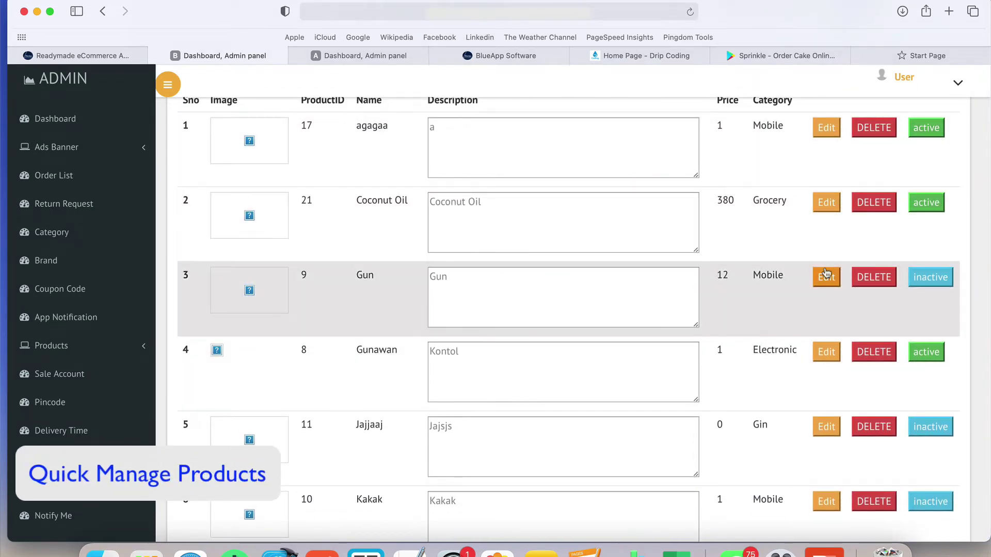
scroll(825, 279, "down", 5)
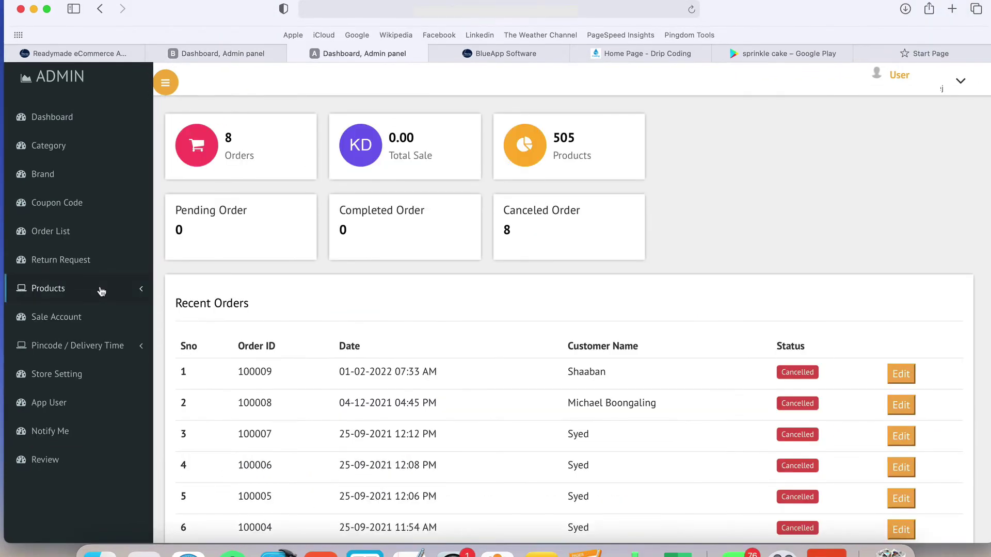
Open the Manage Product page listing all 505 products
left_click(100, 290)
left_click(75, 352)
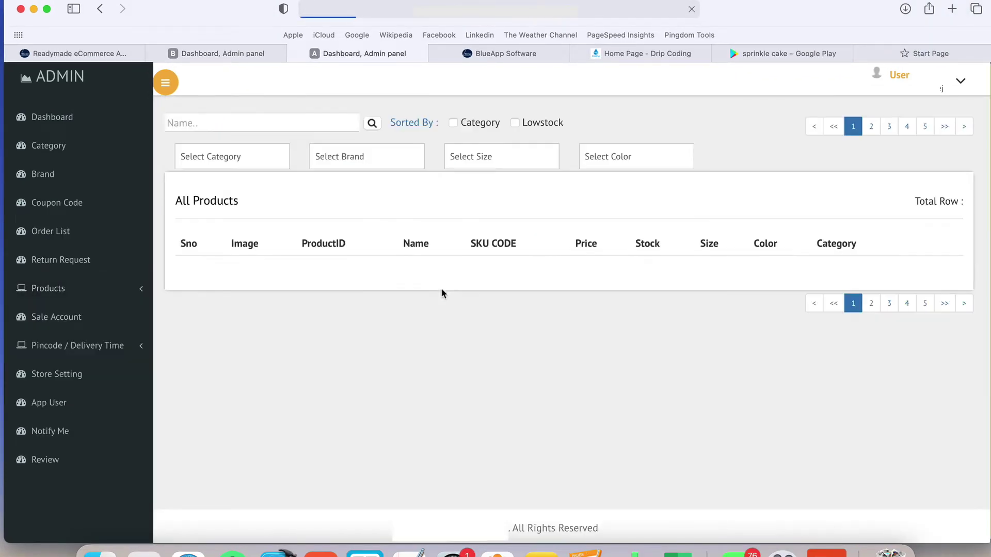
left_click(441, 292)
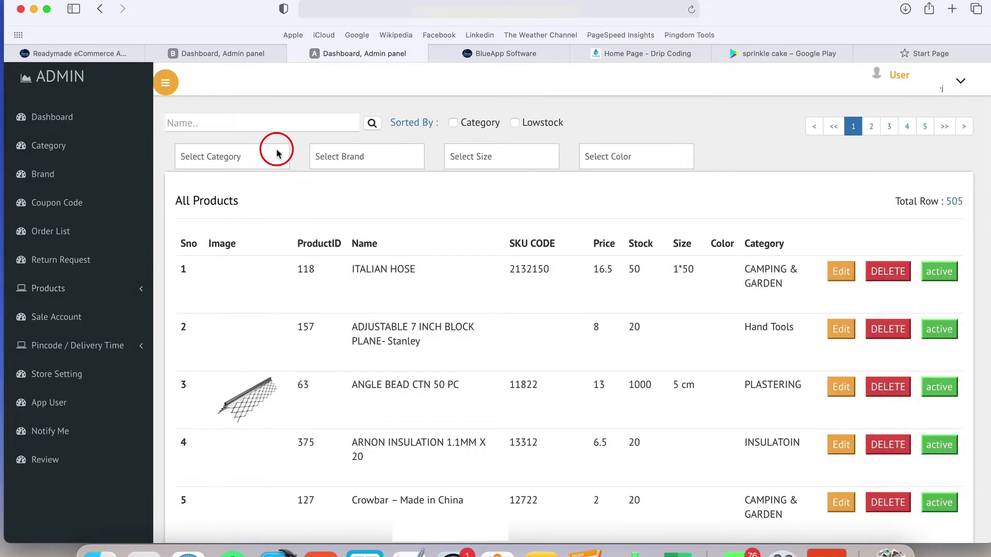
Inspect the category, brand and size filter dropdowns without choosing, then scroll the table
left_click(275, 157)
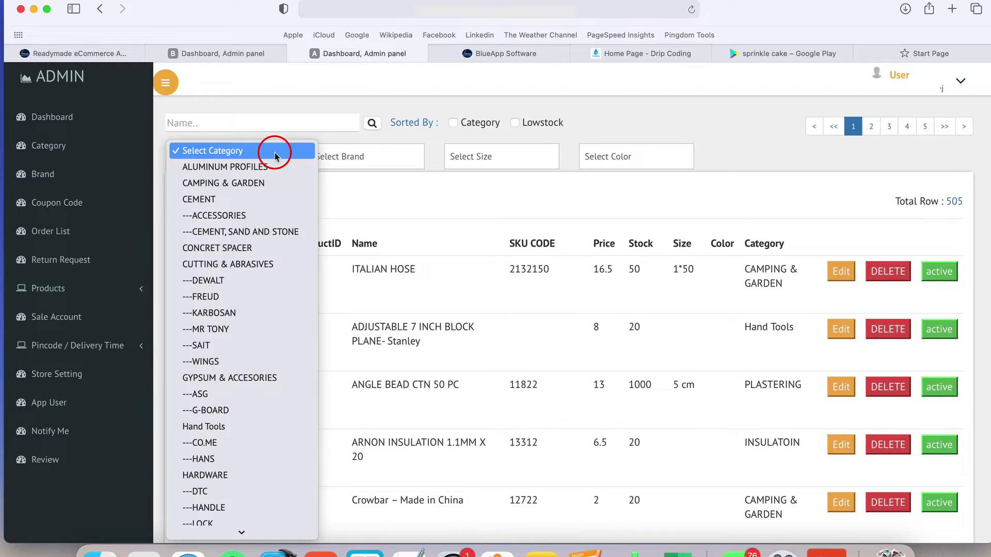
left_click(348, 142)
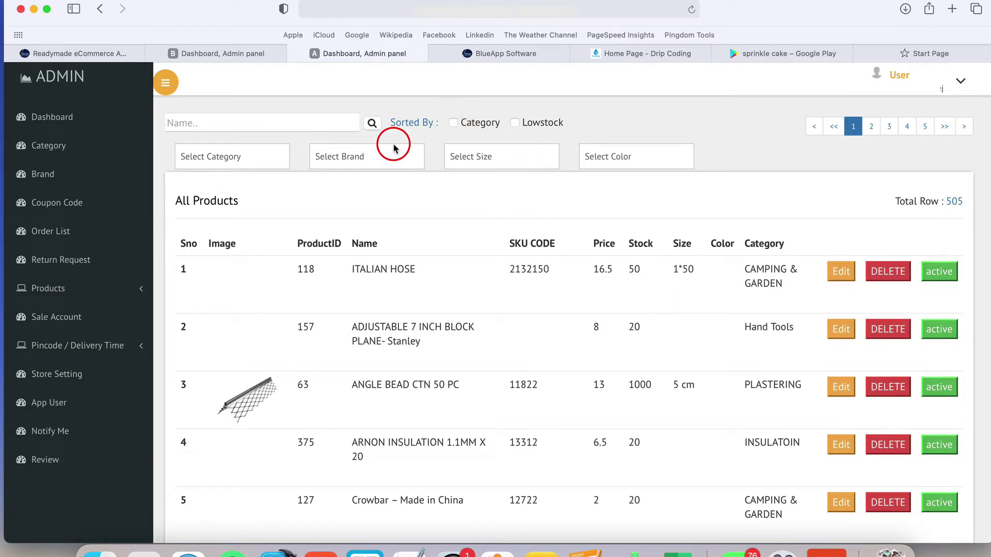
left_click(381, 156)
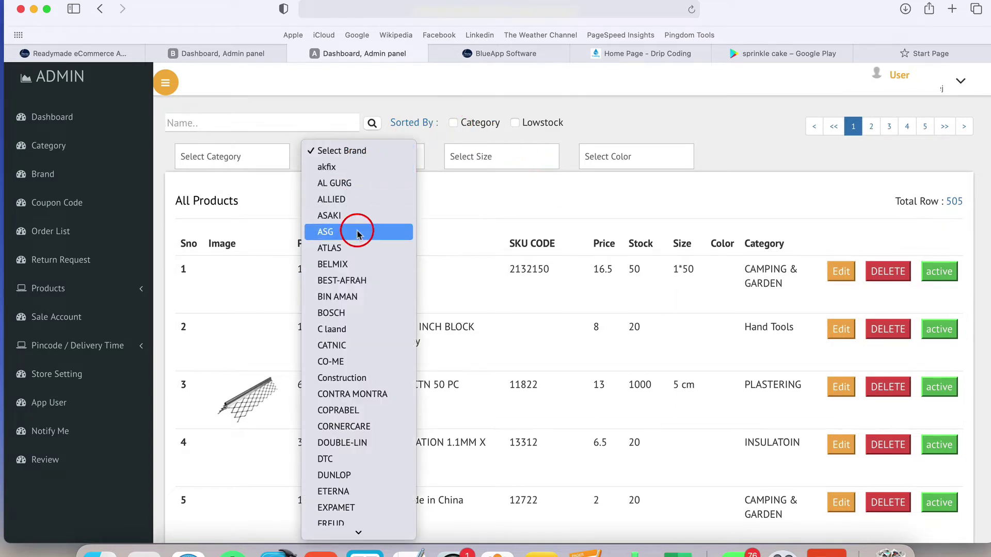
left_click(516, 156)
left_click(519, 157)
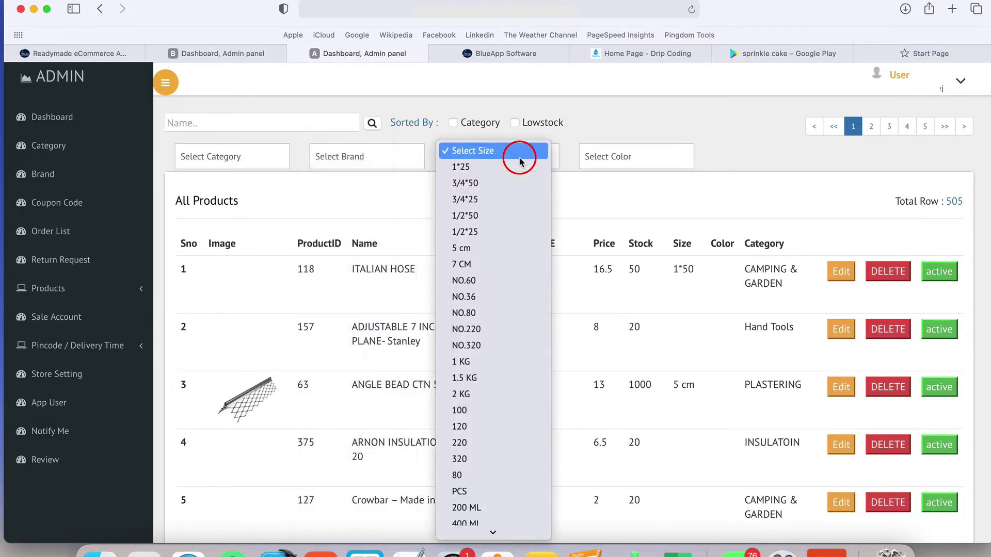
left_click(652, 157)
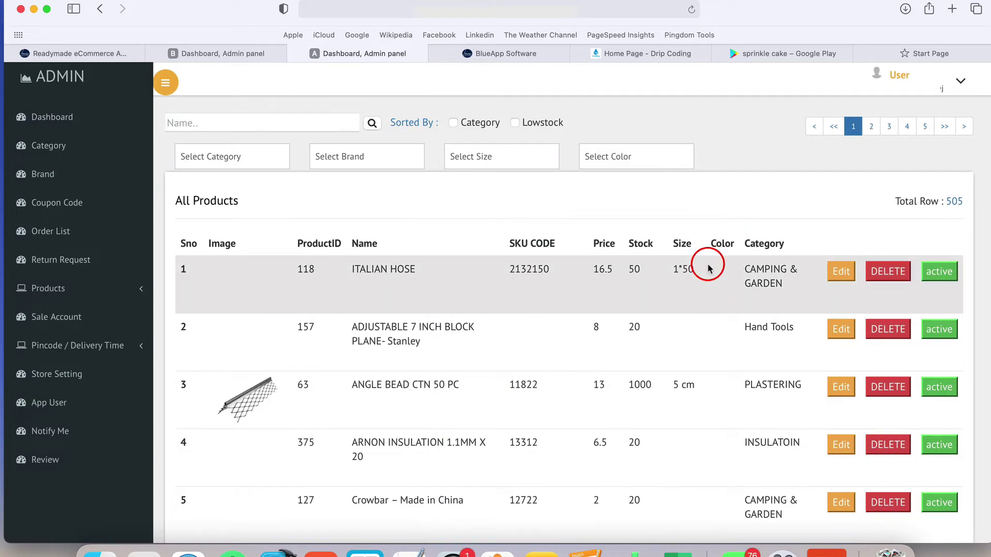
scroll(708, 265, "down", 20)
scroll(708, 266, "up", 8)
scroll(708, 265, "up", 10)
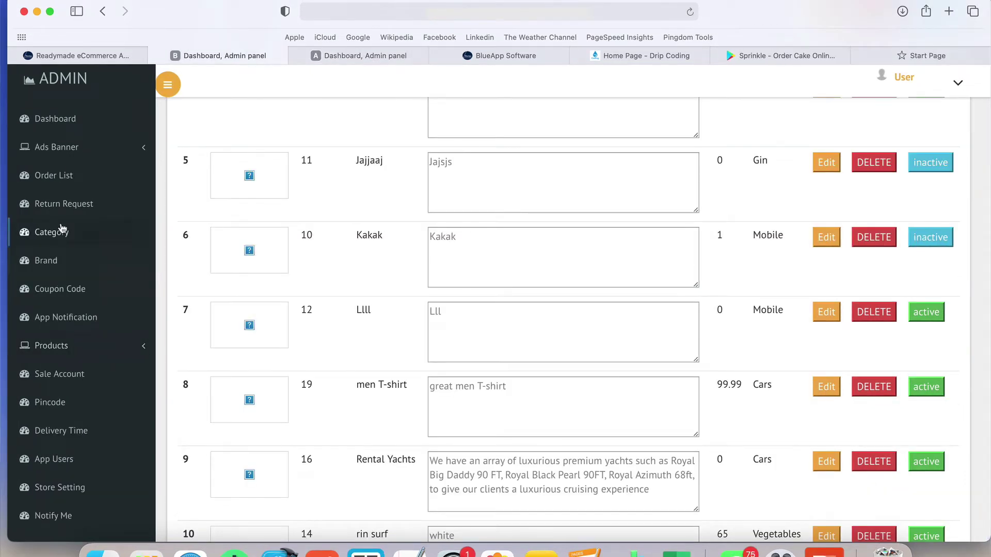
Go to Category and open the Lp category's subcategory view, which is empty
left_click(61, 230)
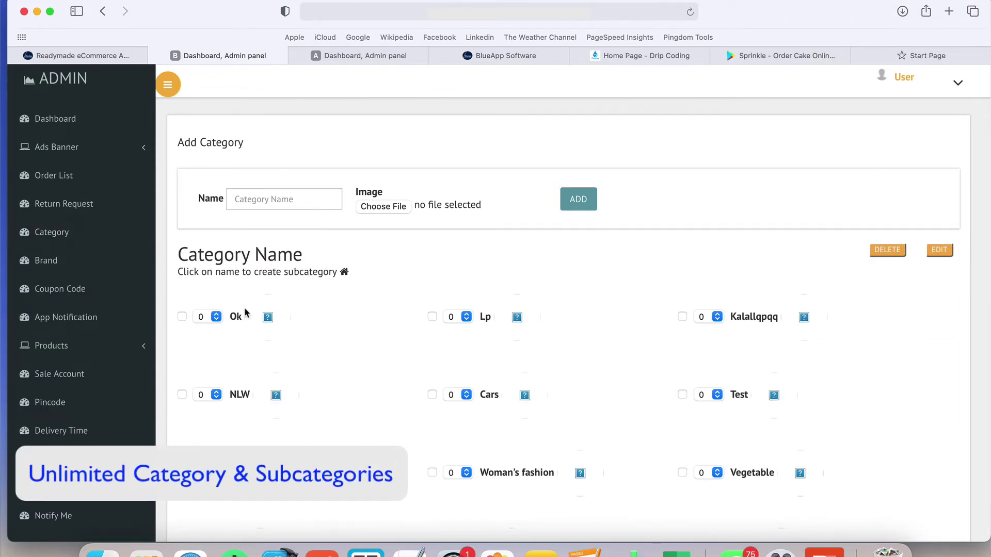
left_click(485, 317)
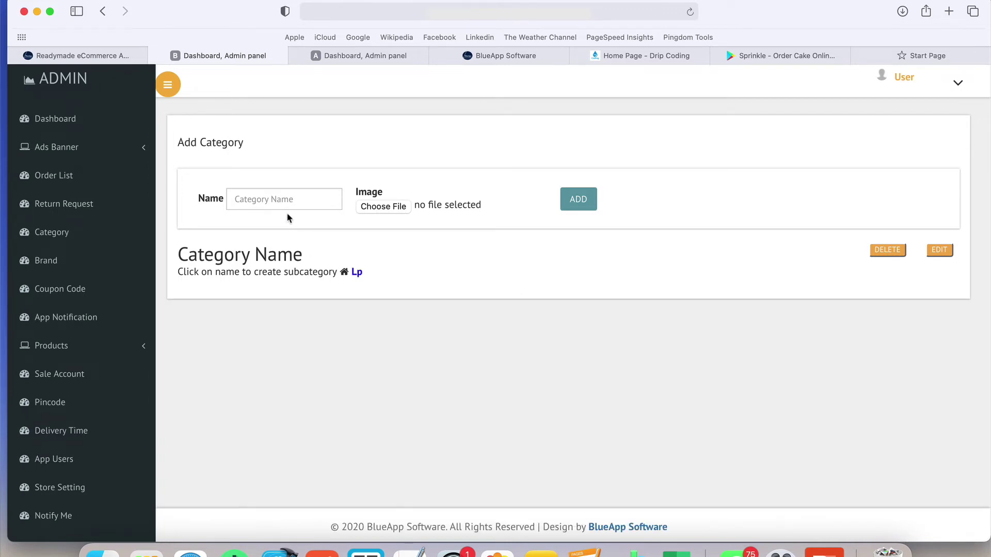
In the other admin session, view Safety's subcategories, then return to the full category list
left_click(103, 11)
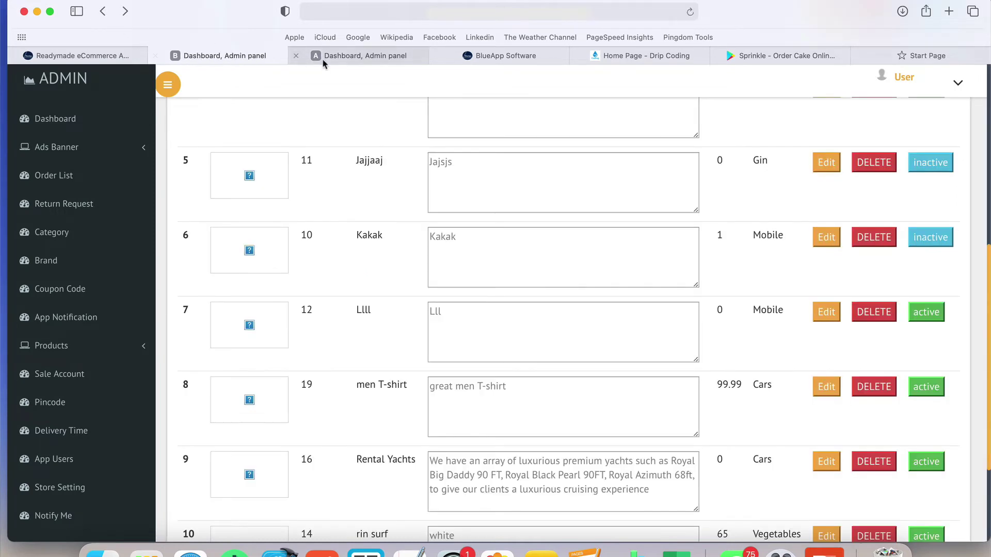
left_click(330, 61)
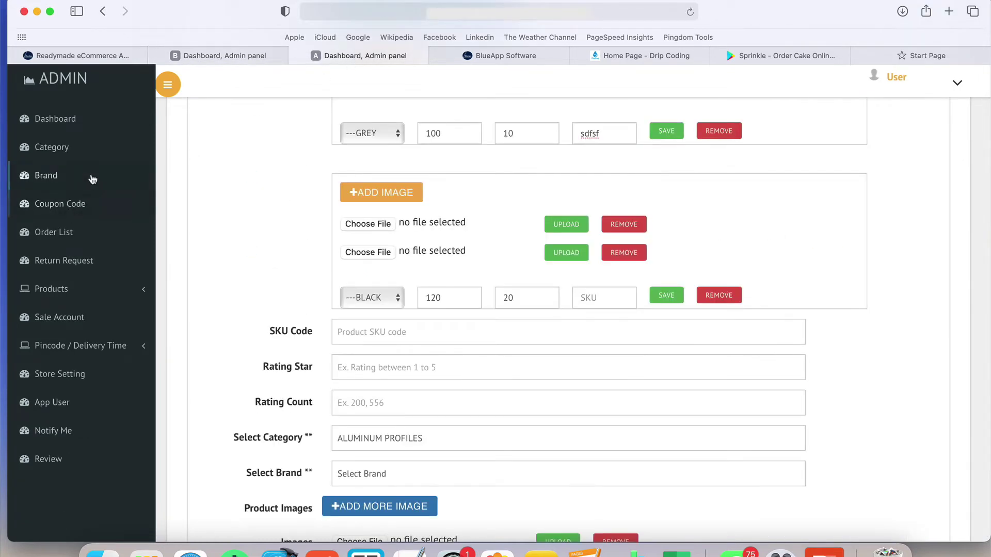
left_click(72, 149)
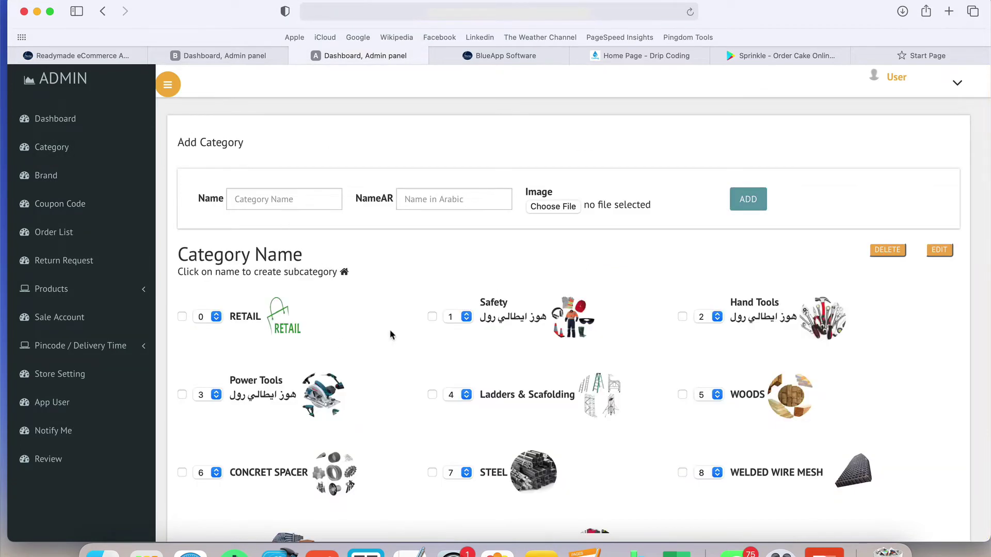
left_click(494, 303)
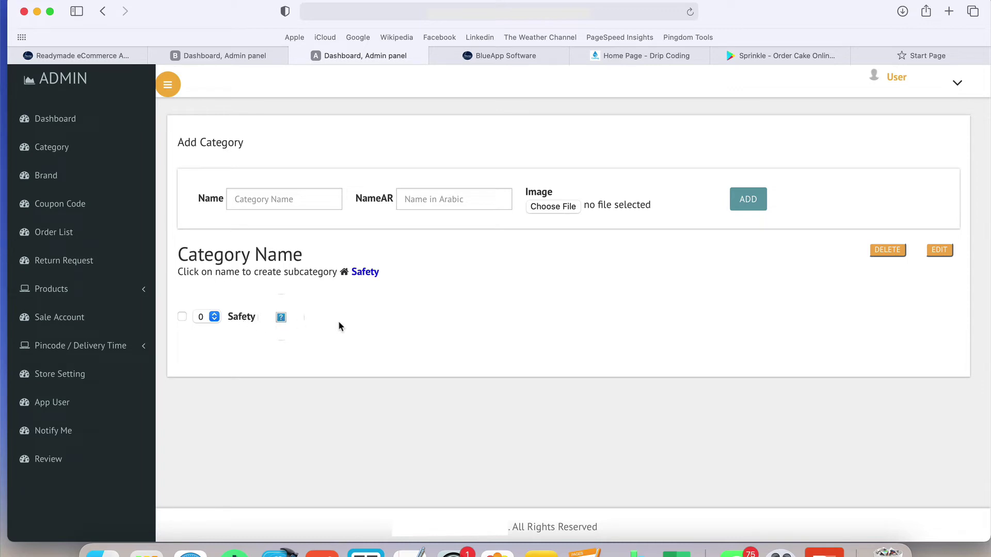
left_click(79, 149)
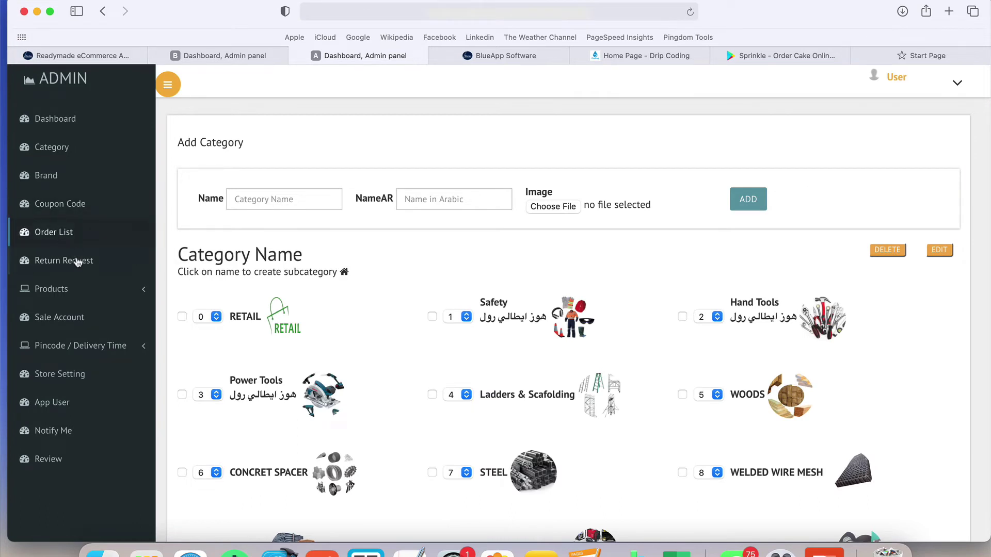
Open the recent order's invoice: BRASSO POLISH (small) at 30, shipping 50, total 80.00
left_click(238, 59)
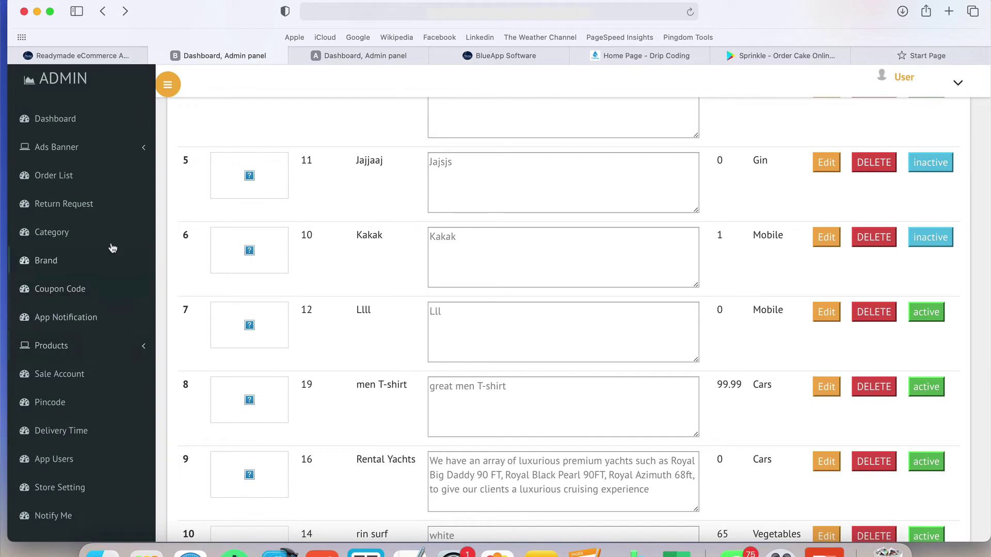
left_click(70, 174)
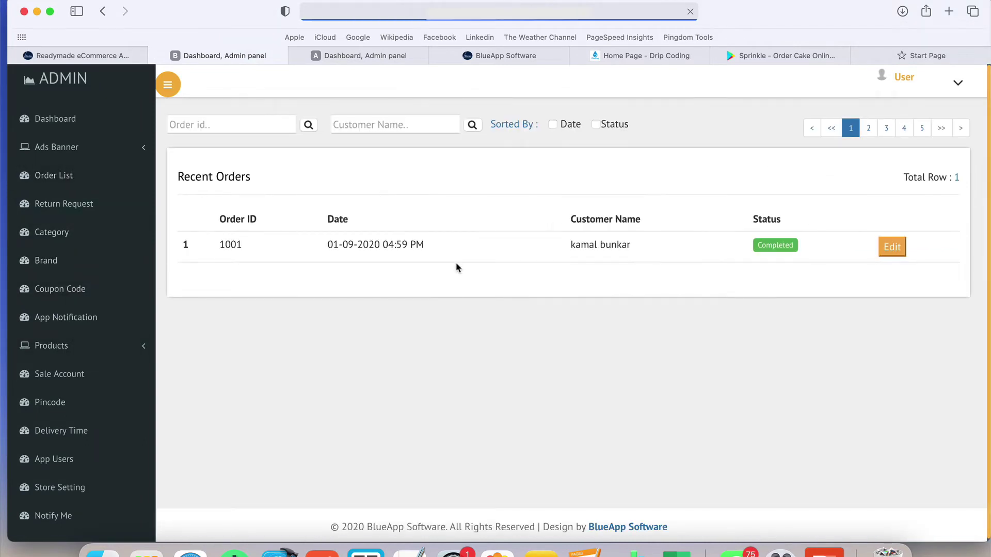
left_click(891, 247)
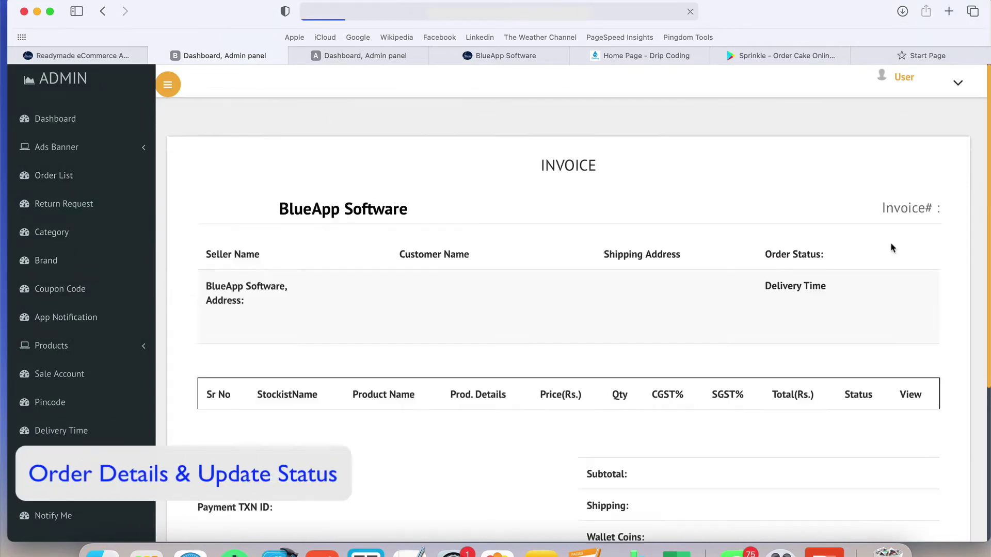
scroll(539, 345, "down", 6)
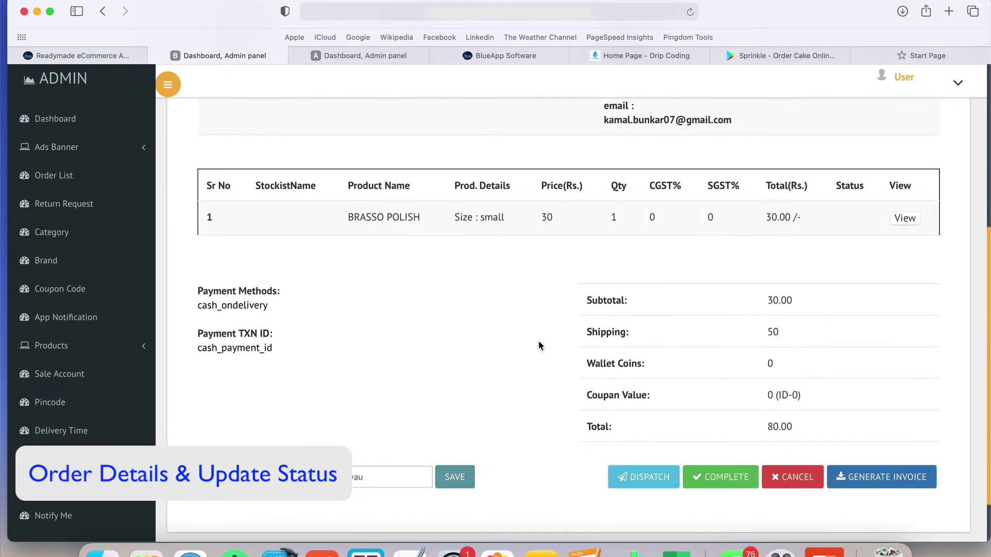
scroll(539, 345, "down", 1)
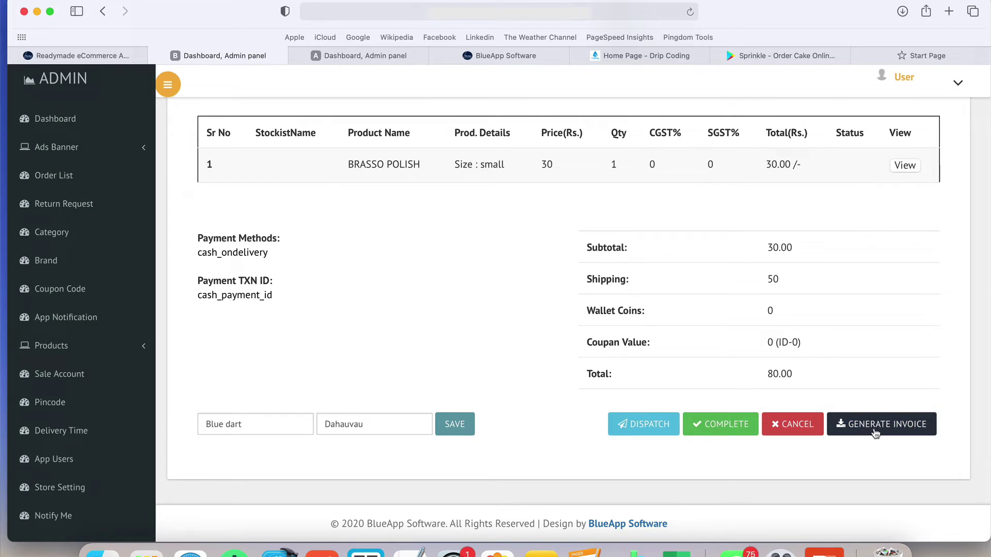
Clear the order's existing courier name 'dart' and its tracking ID
left_click(271, 423)
double_click(271, 423)
left_click(271, 423)
key("BackSpace")
key("BackSpace")
key("BackSpace")
key("BackSpace")
key("BackSpace")
key("BackSpace")
key("BackSpace")
key("BackSpace")
key("BackSpace")
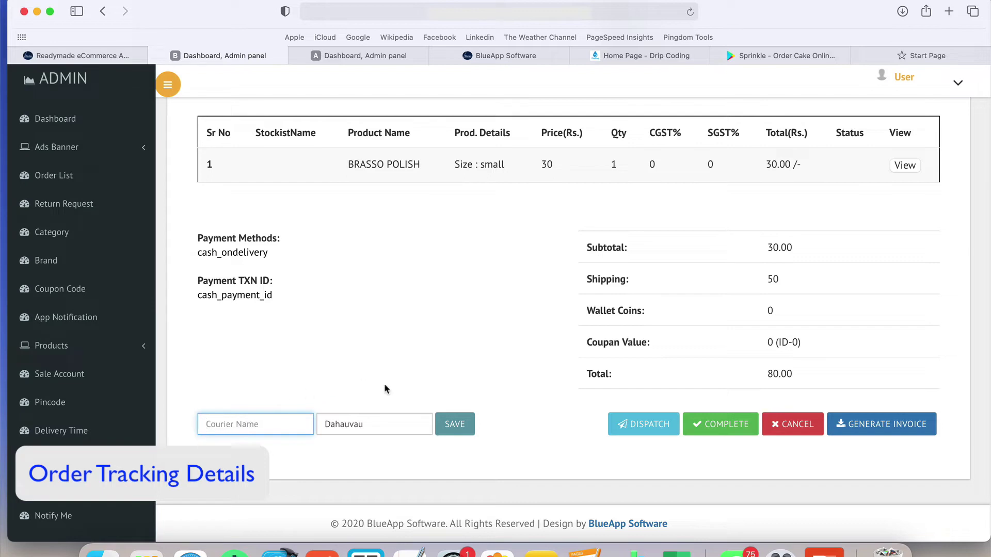
left_click(371, 424)
key("BackSpace")
key("BackSpace")
key("BackSpace")
key("BackSpace")
key("BackSpace")
key("BackSpace")
key("BackSpace")
key("BackSpace")
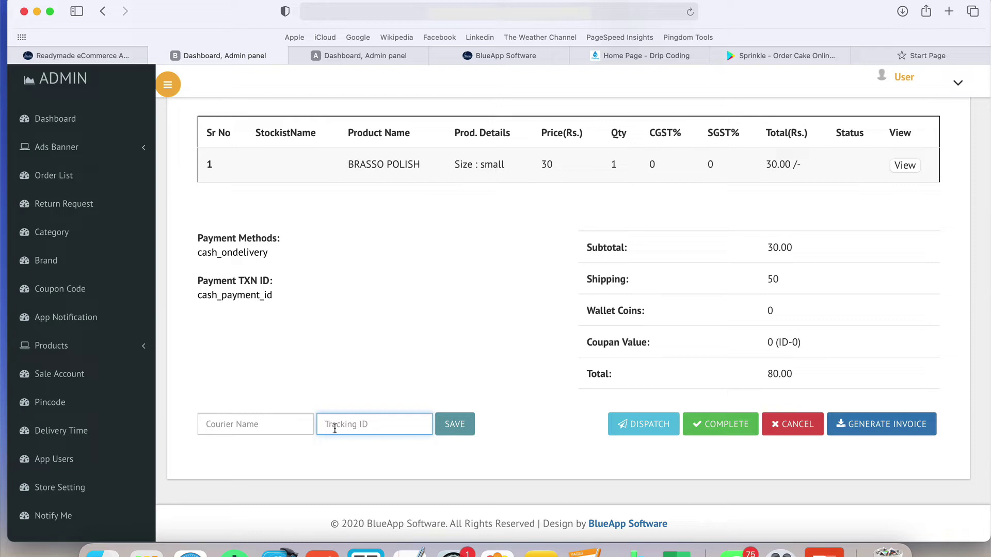
Enter Shopirocket as the courier name and mark the order as dispatched
left_click(276, 426)
type("Shopirocket")
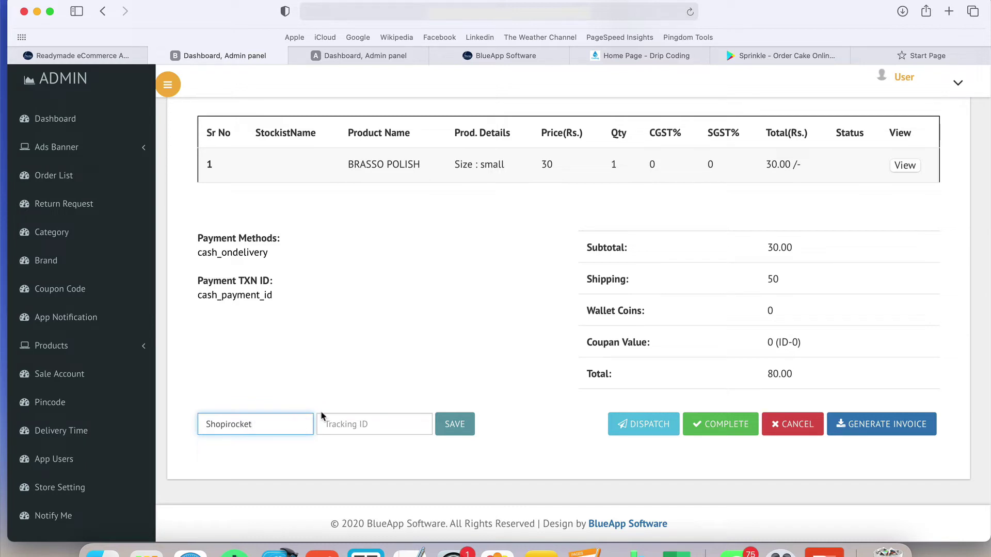
left_click(326, 373)
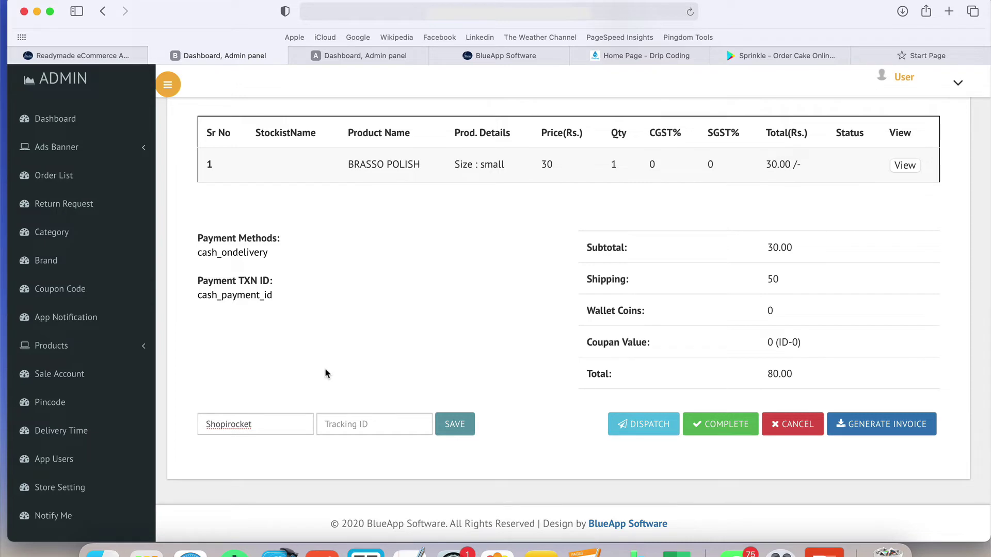
scroll(326, 373, "up", 7)
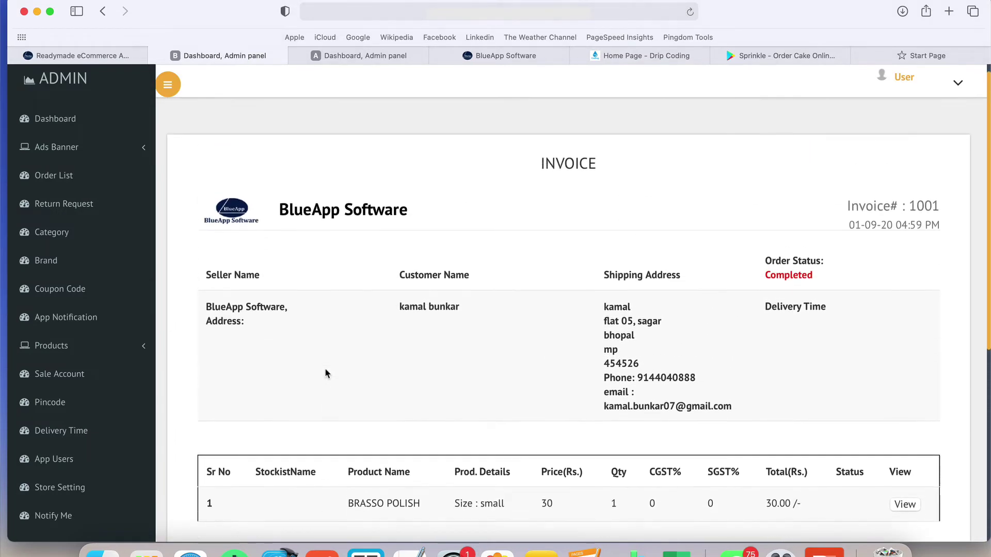
scroll(324, 367, "down", 7)
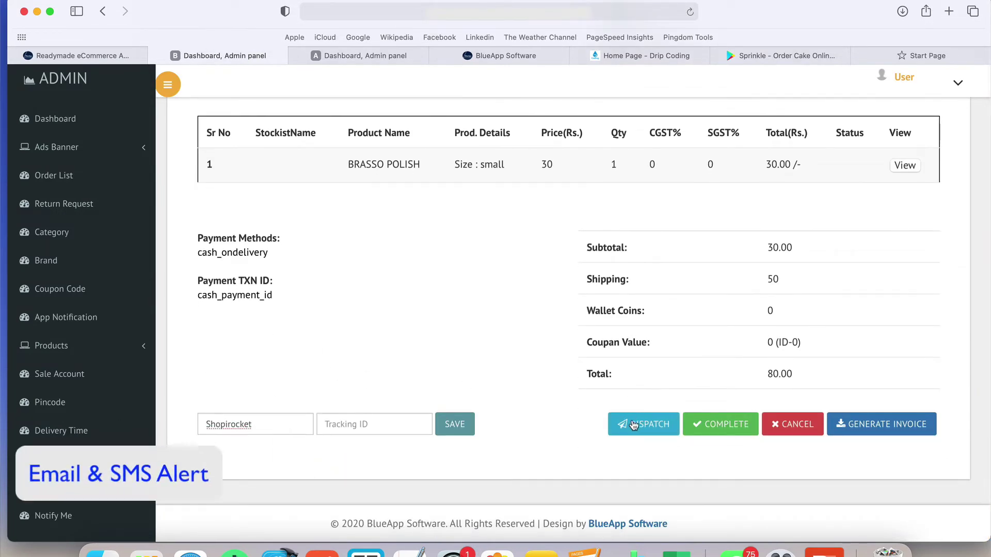
left_click(634, 425)
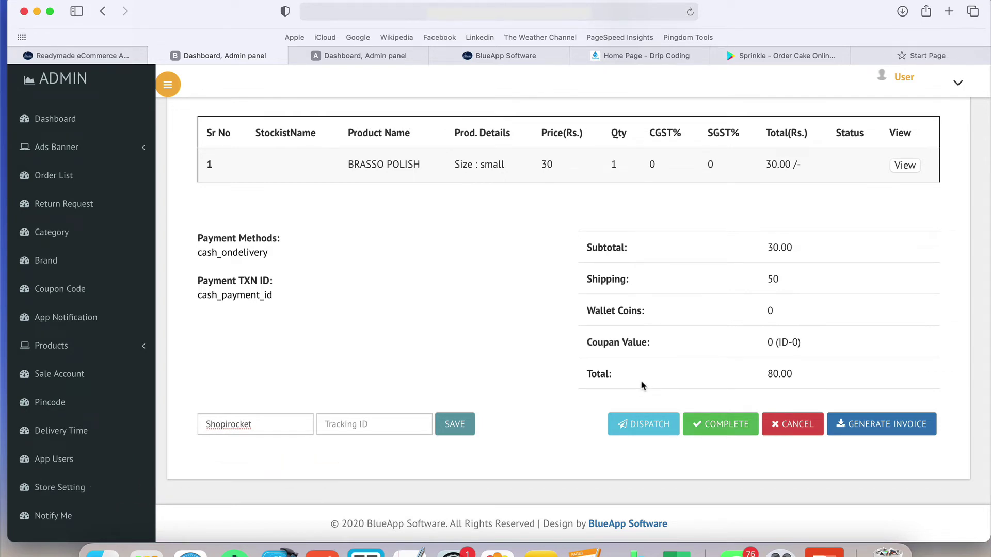
Go to the Coupon Code page and start filling in a new coupon's fields
left_click(78, 290)
scroll(277, 325, "down", 1)
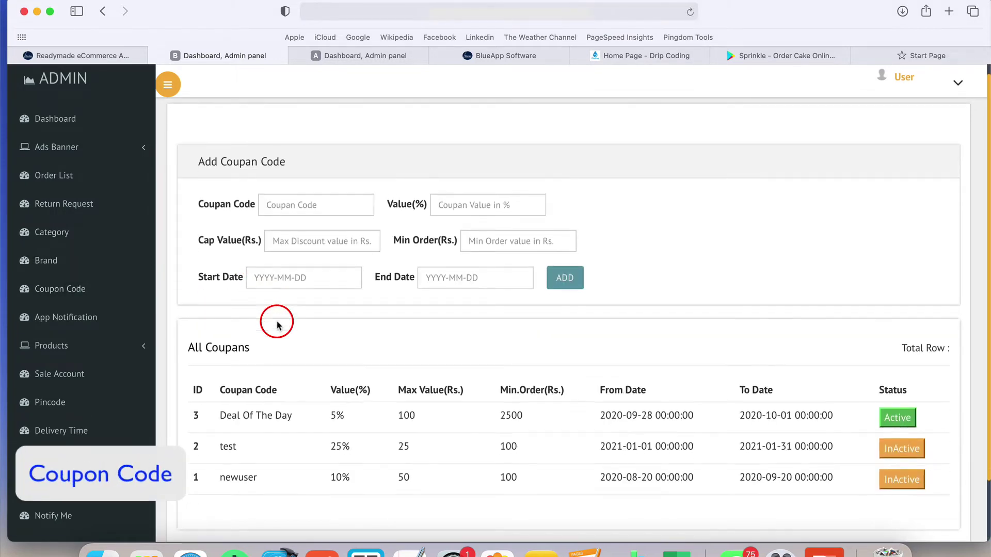
left_click(319, 209)
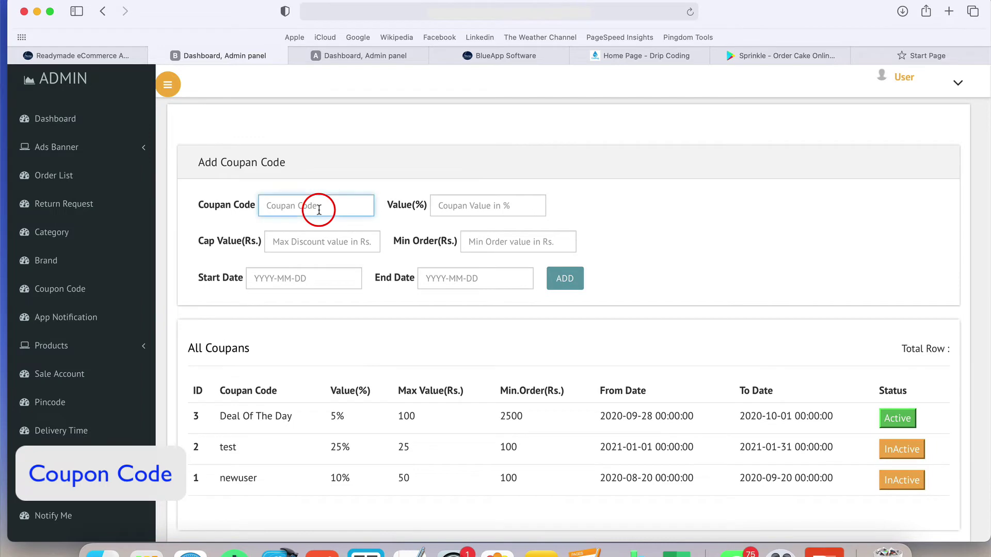
left_click(457, 204)
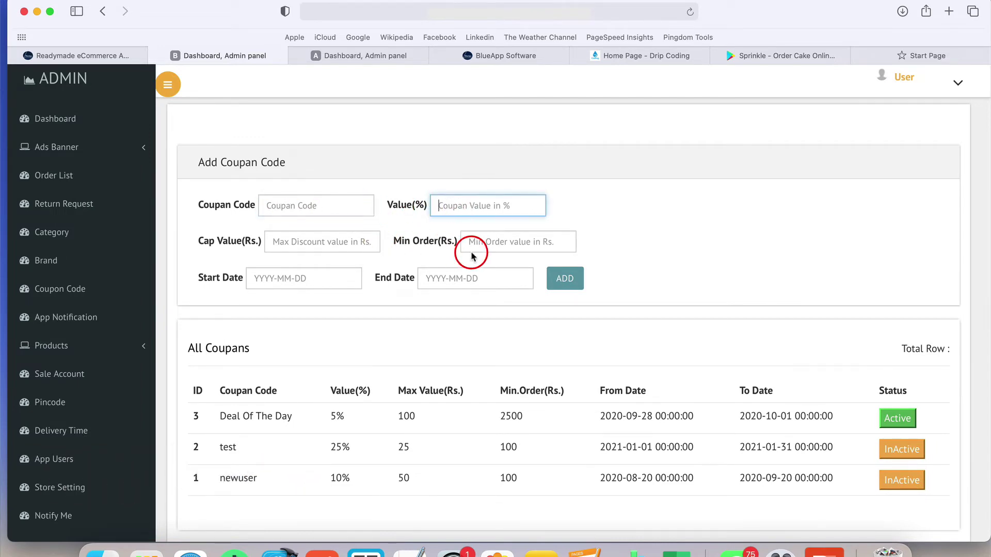
left_click(512, 239)
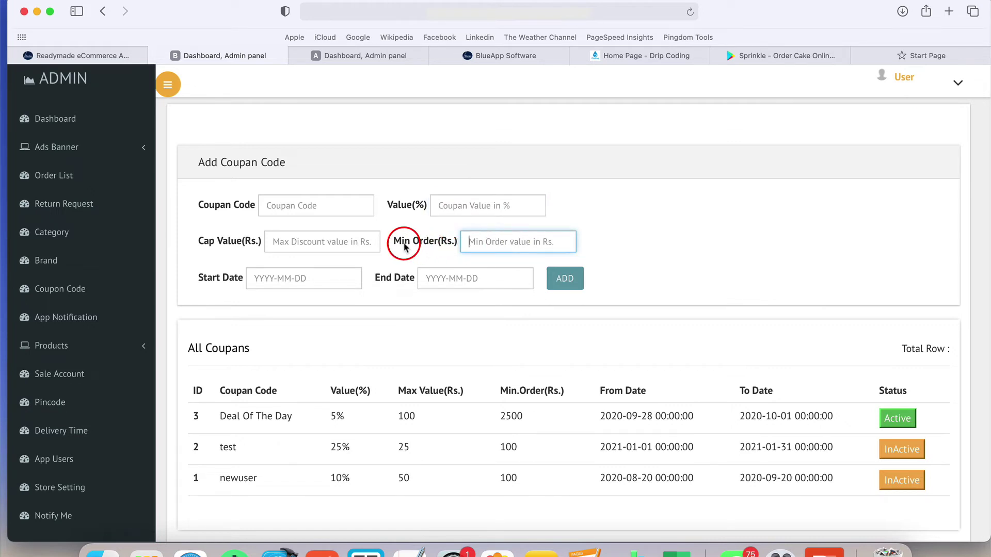
left_click(356, 203)
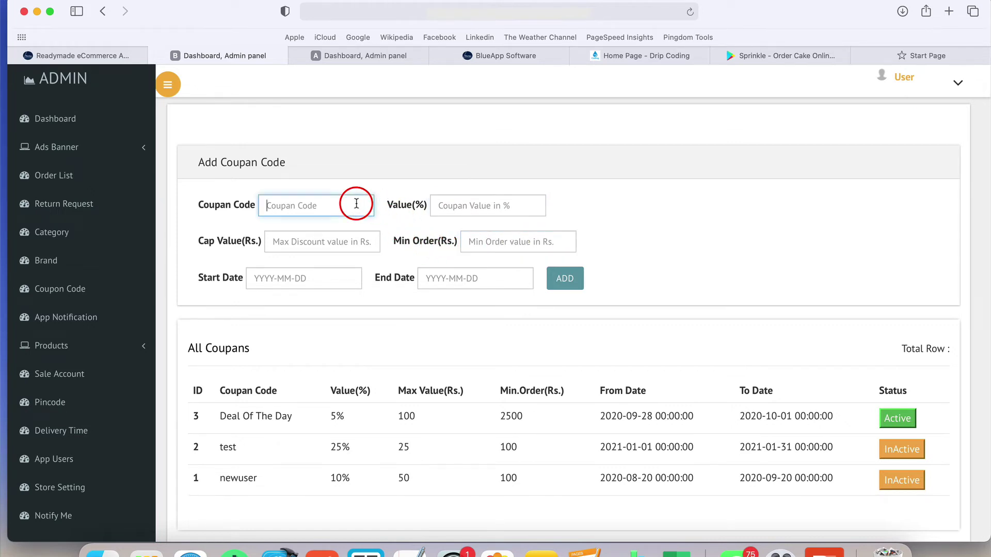
Set the new coupon's minimum order to 1000 and cap value to 100
left_click(482, 244)
type("1000")
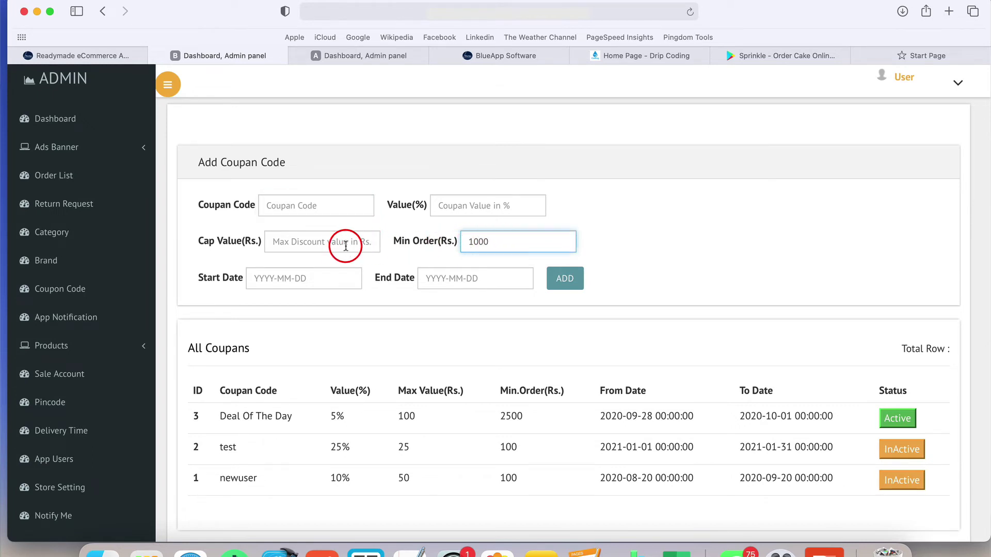
left_click(321, 245)
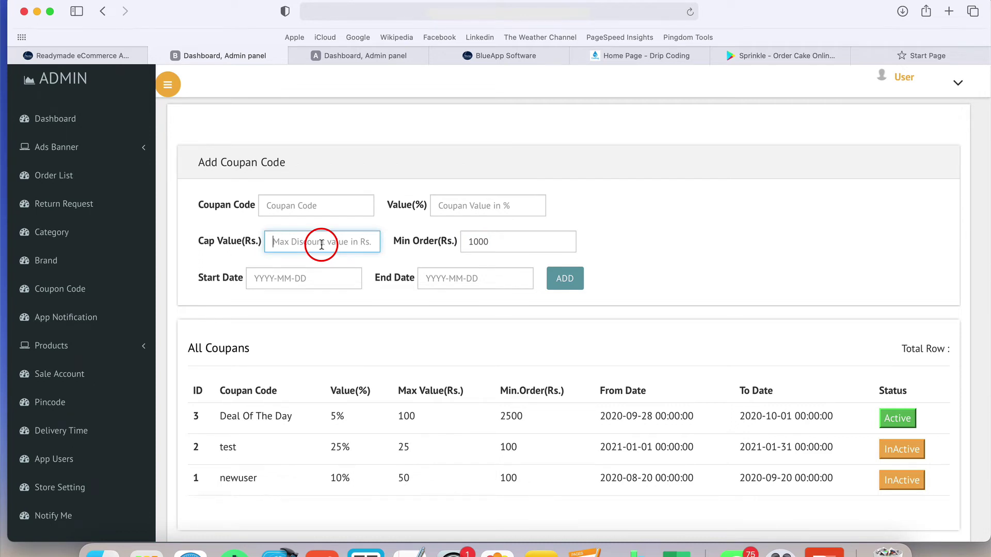
type("100")
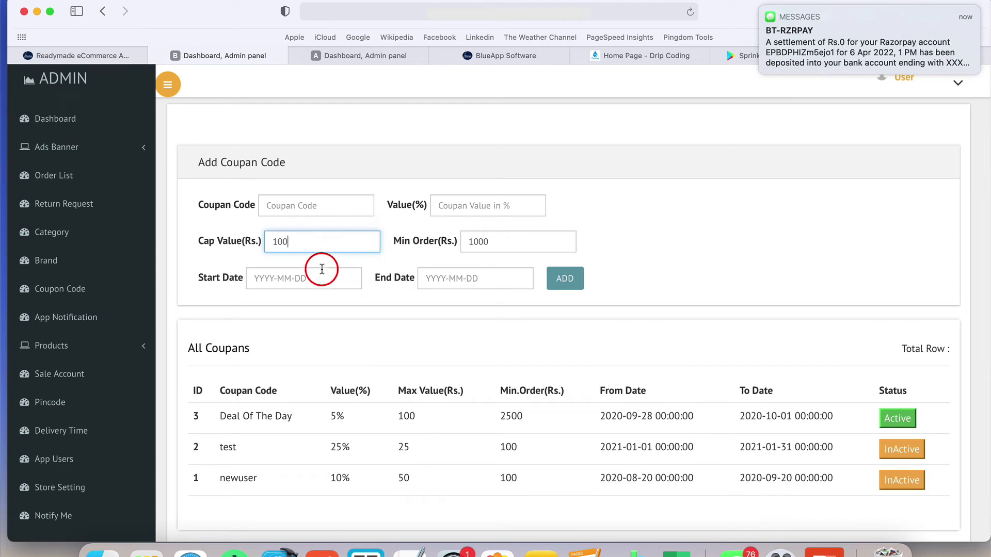
left_click(261, 287)
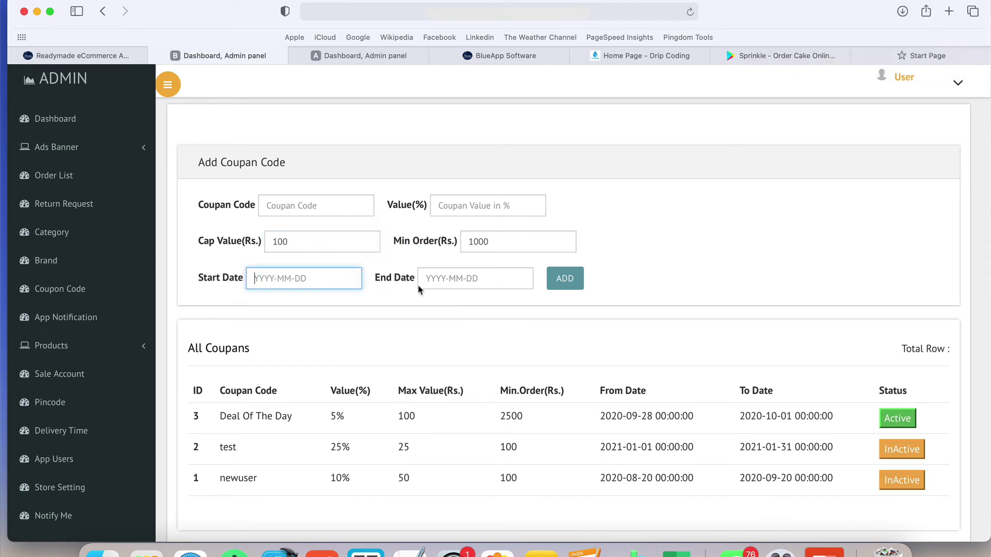
scroll(455, 287, "down", 3)
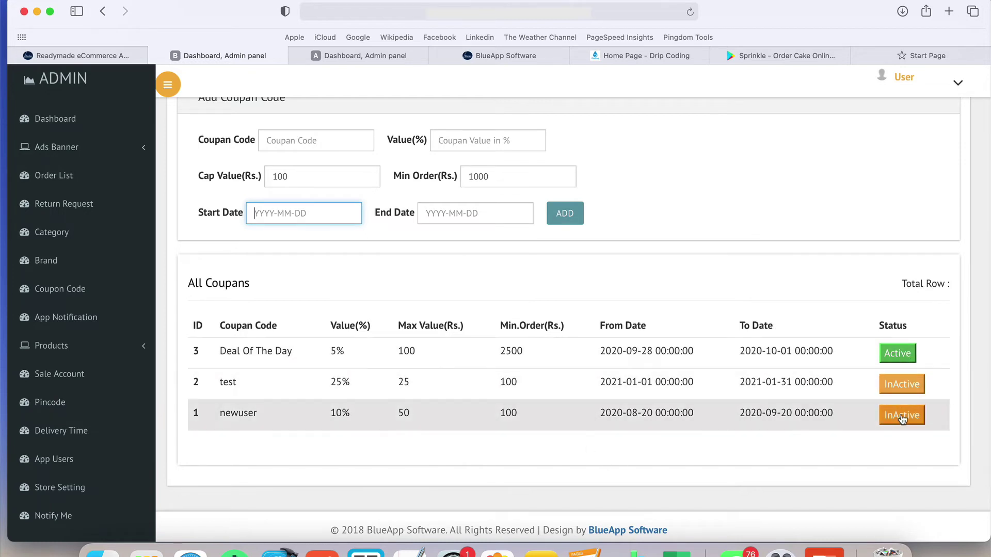
left_click(61, 403)
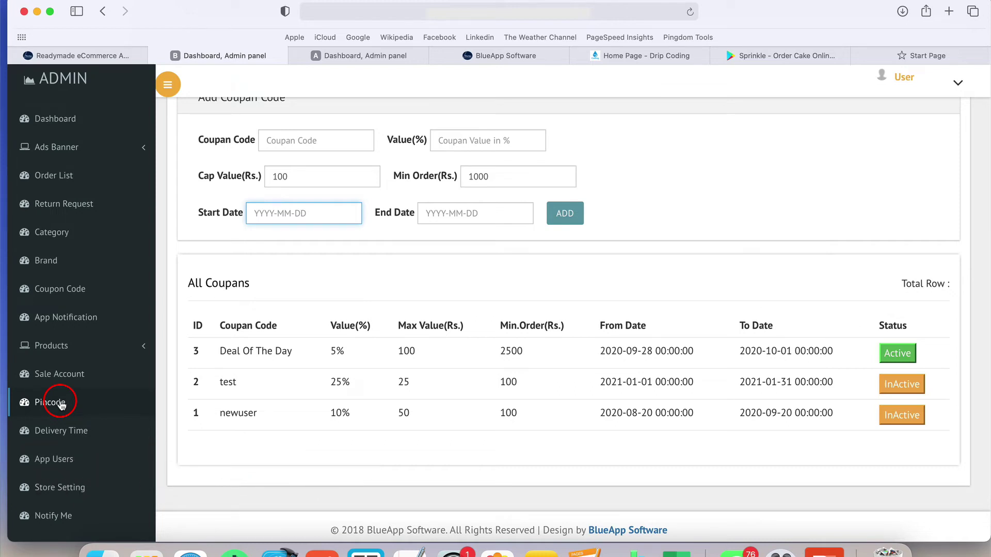
On the Pincode page, tick and then untick the Muthu pincode entry
left_click(61, 406)
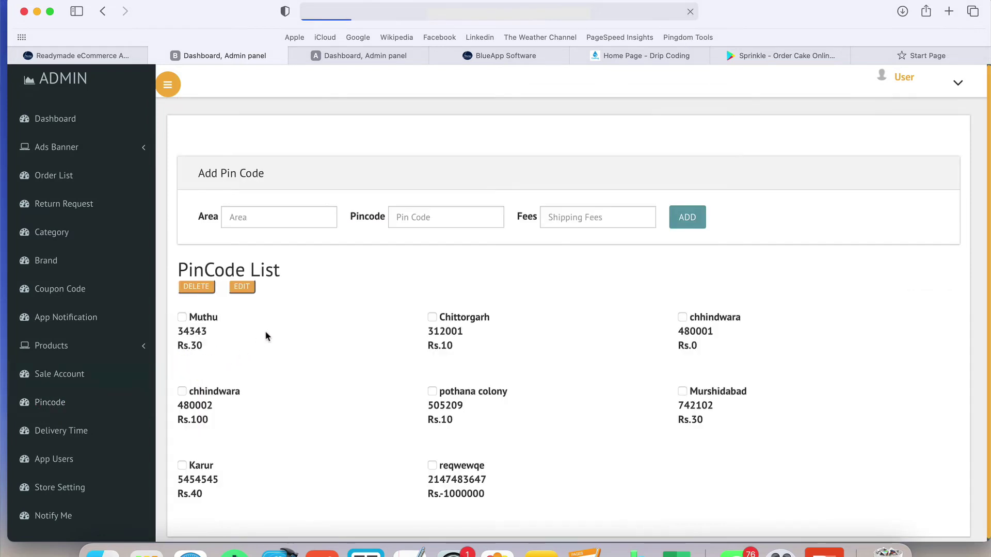
left_click(276, 222)
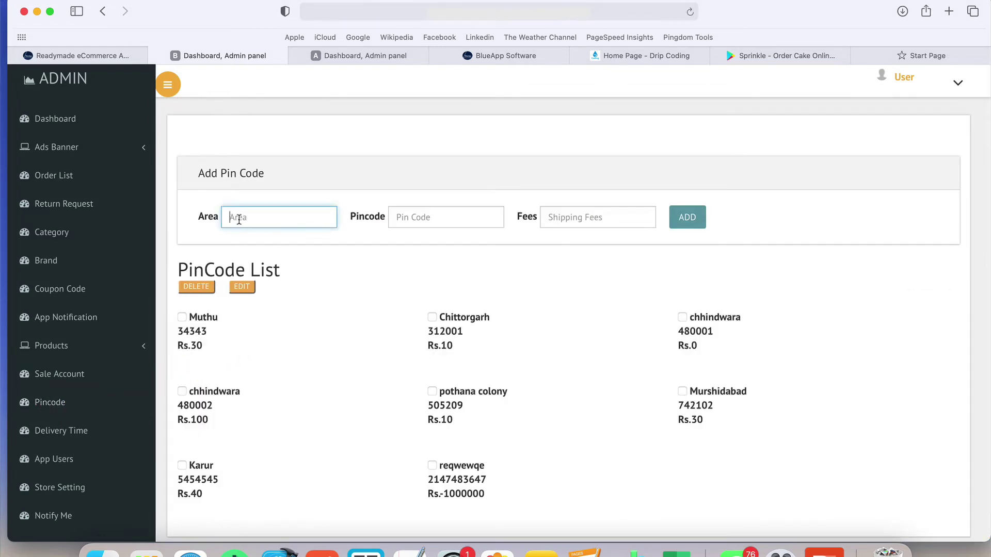
left_click(181, 318)
left_click_drag(203, 343, 183, 332)
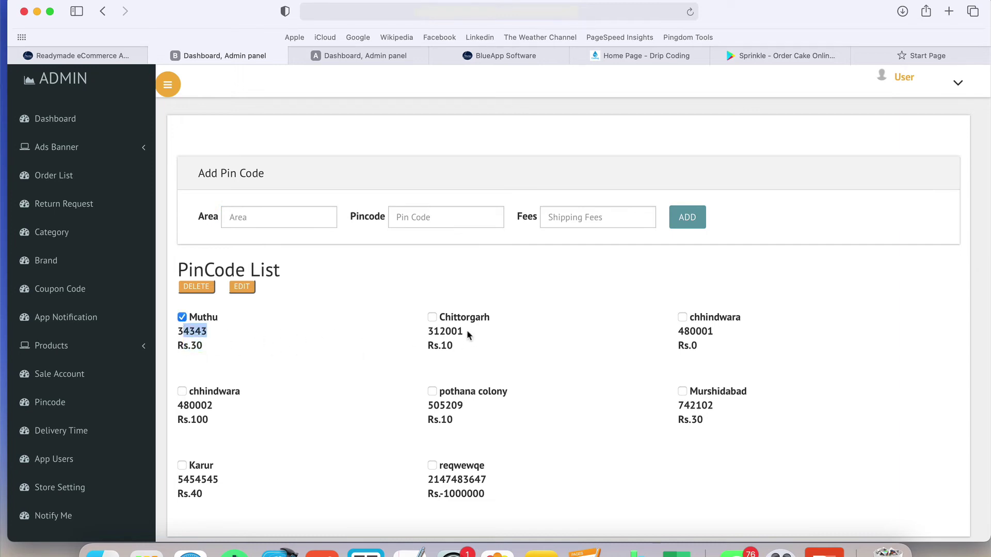
left_click_drag(468, 334, 421, 333)
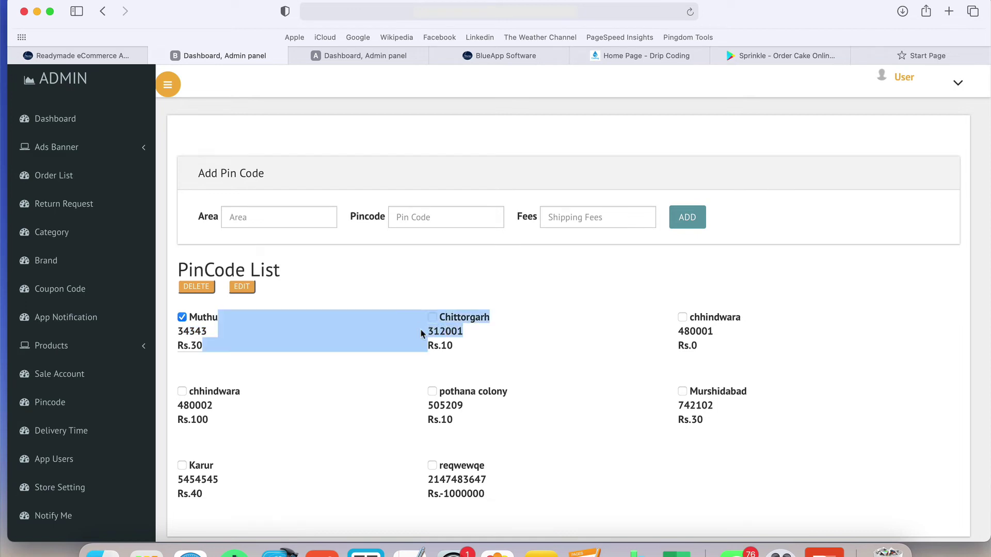
left_click(233, 344)
Tick the chhindwara 480001 pincode entry, then go to the app users list
scroll(234, 344, "down", 1)
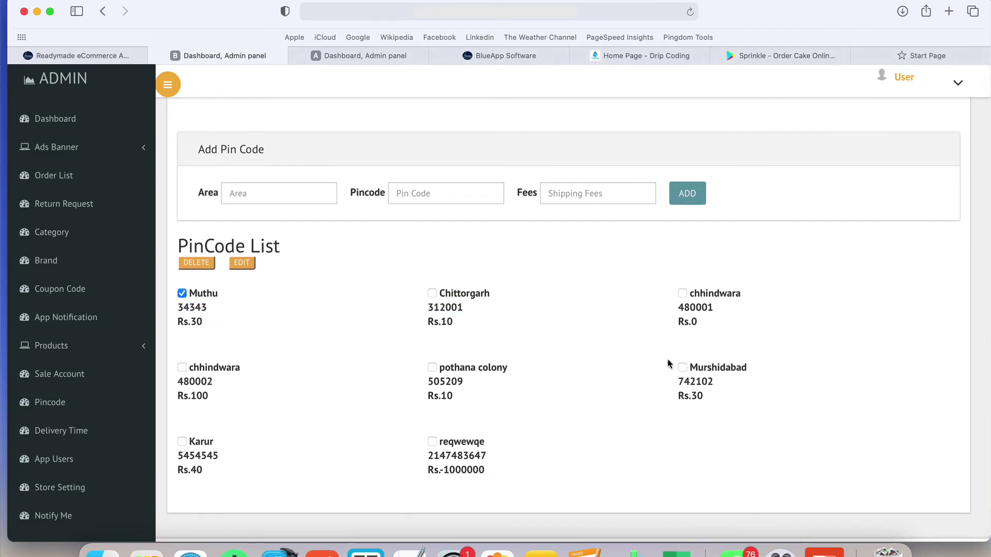
left_click_drag(699, 321, 675, 321)
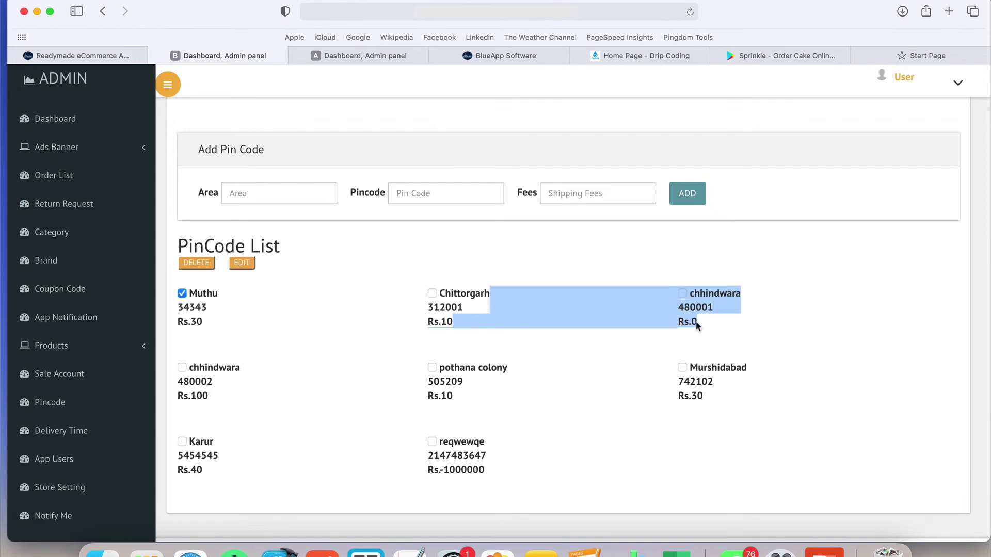
left_click(688, 322)
left_click(578, 193)
scroll(97, 409, "down", 1)
left_click(67, 458)
left_click(68, 488)
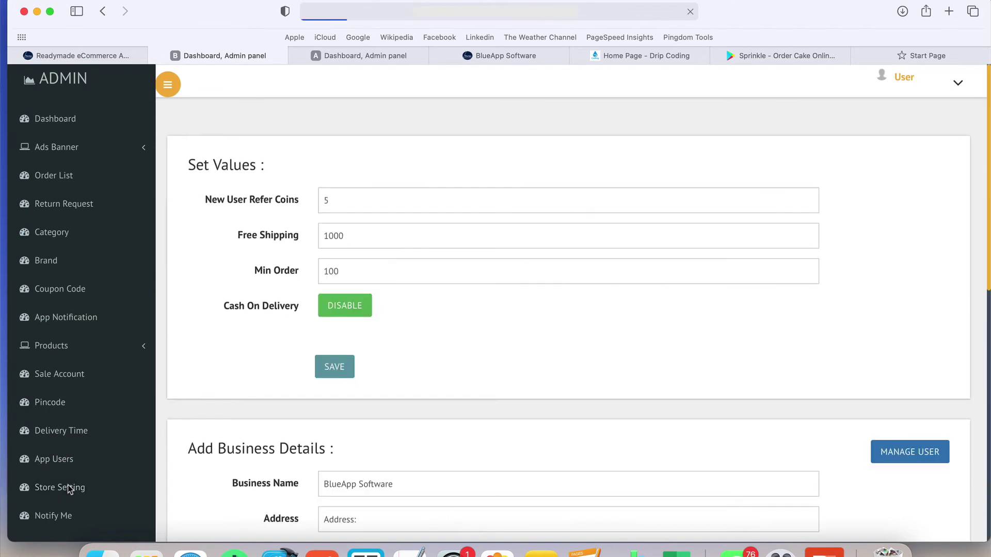
scroll(232, 376, "down", 1)
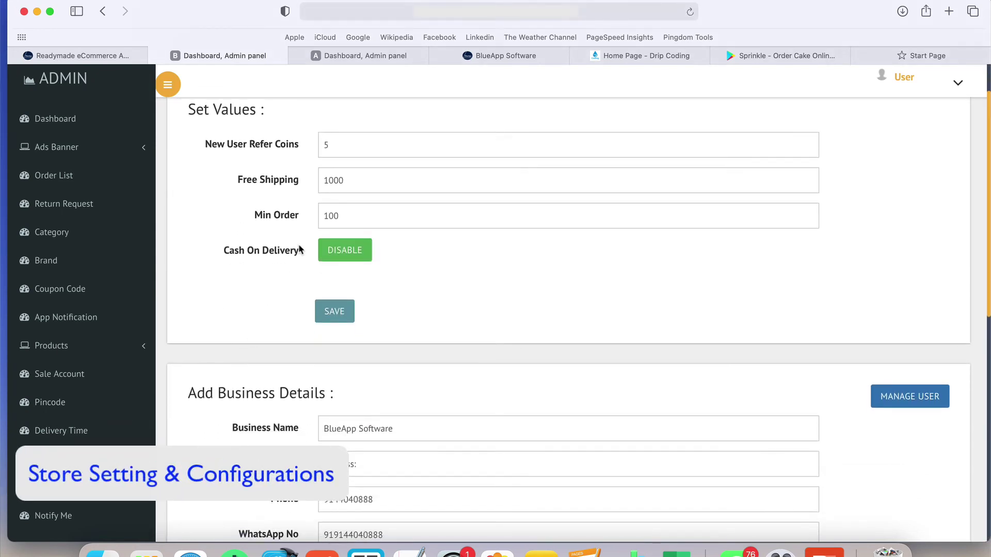
left_click(346, 142)
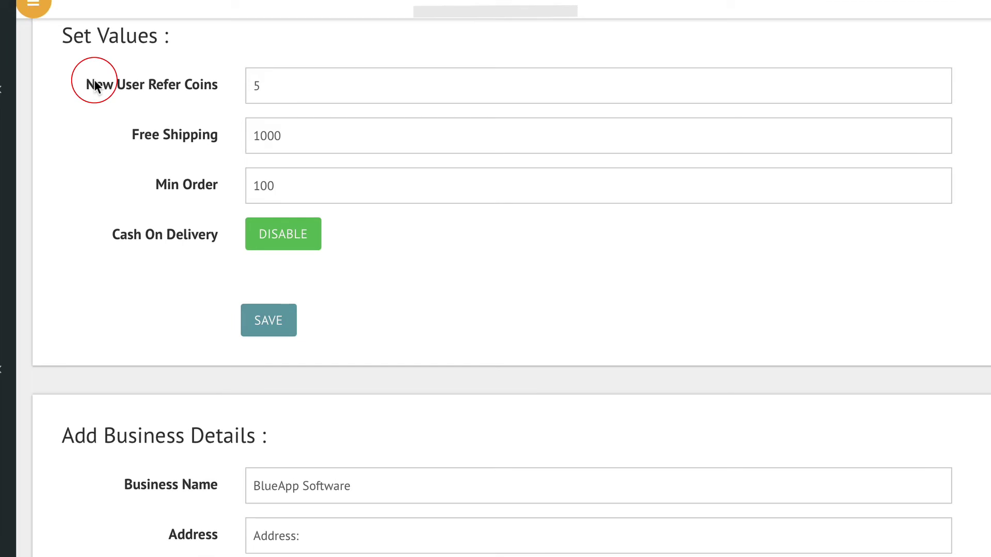
left_click_drag(95, 85, 217, 85)
left_click(280, 92)
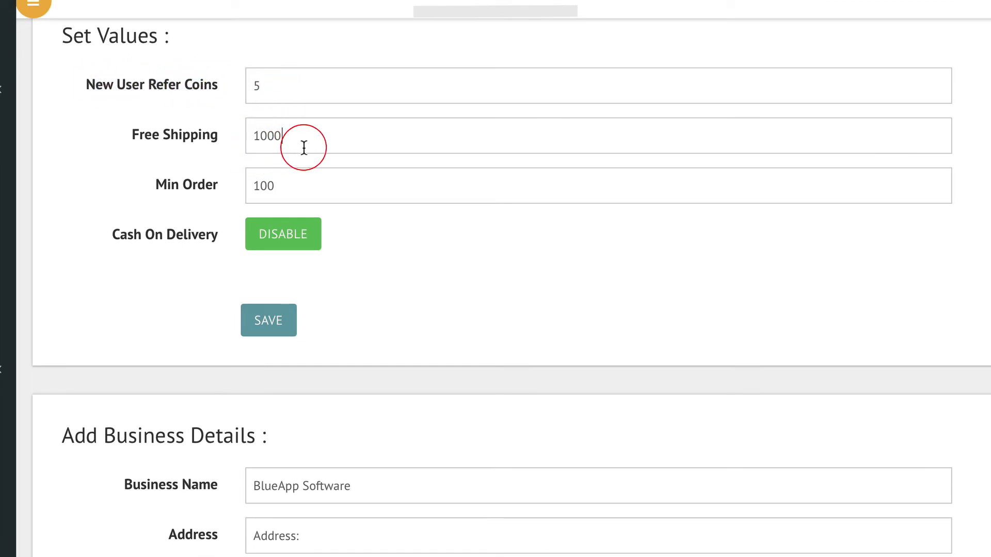
left_click_drag(304, 148, 243, 135)
left_click(279, 142)
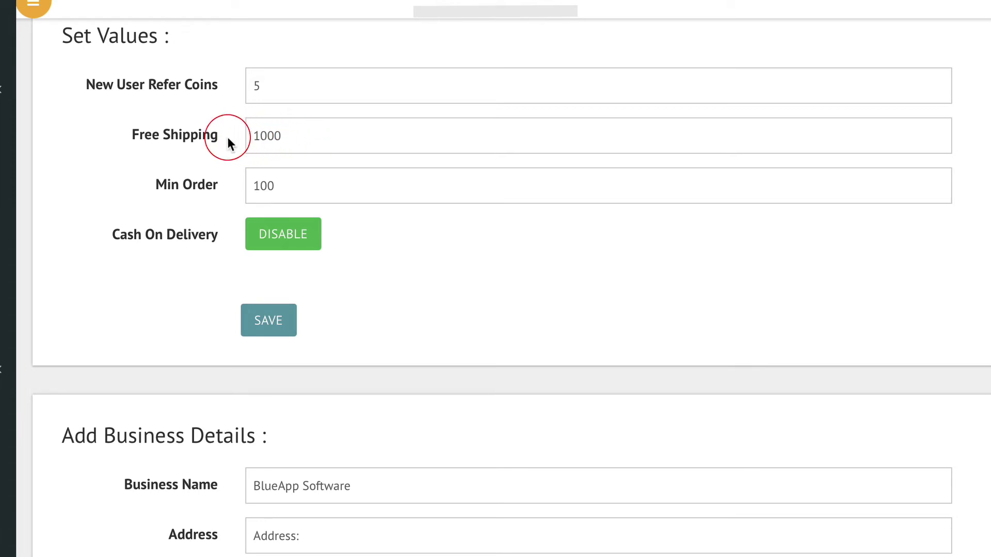
left_click_drag(225, 135, 123, 133)
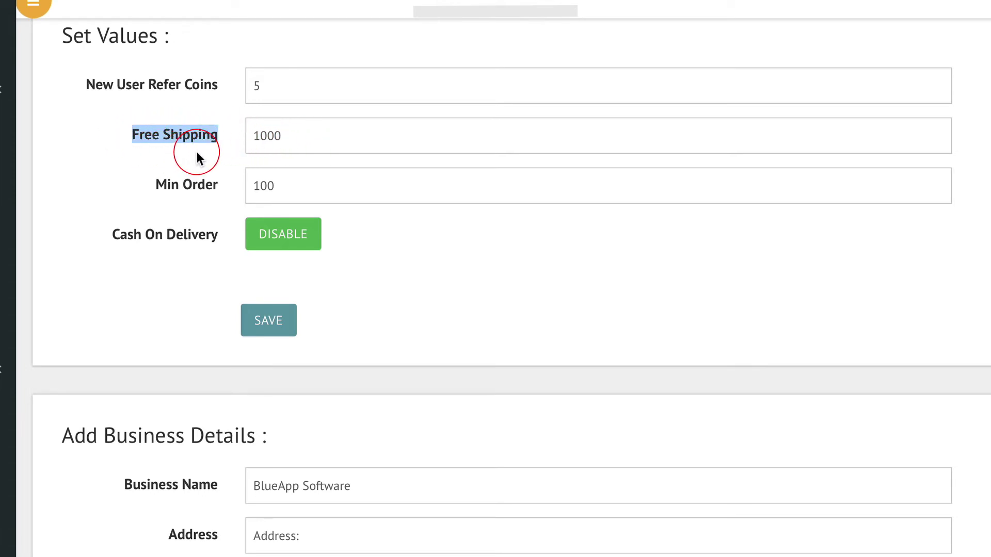
left_click(216, 141)
left_click(312, 182)
left_click_drag(286, 184, 234, 185)
left_click(444, 252)
left_click(422, 228)
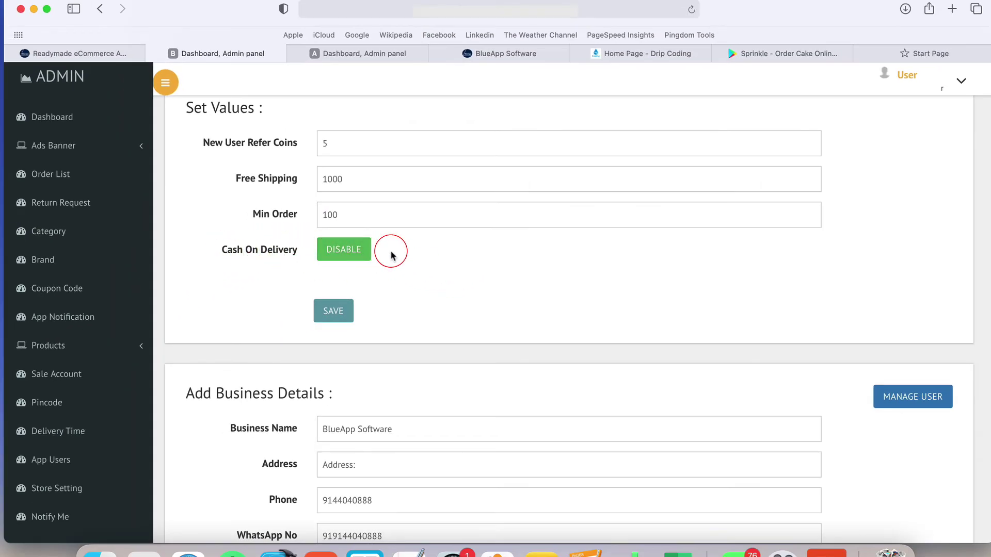
scroll(390, 253, "down", 8)
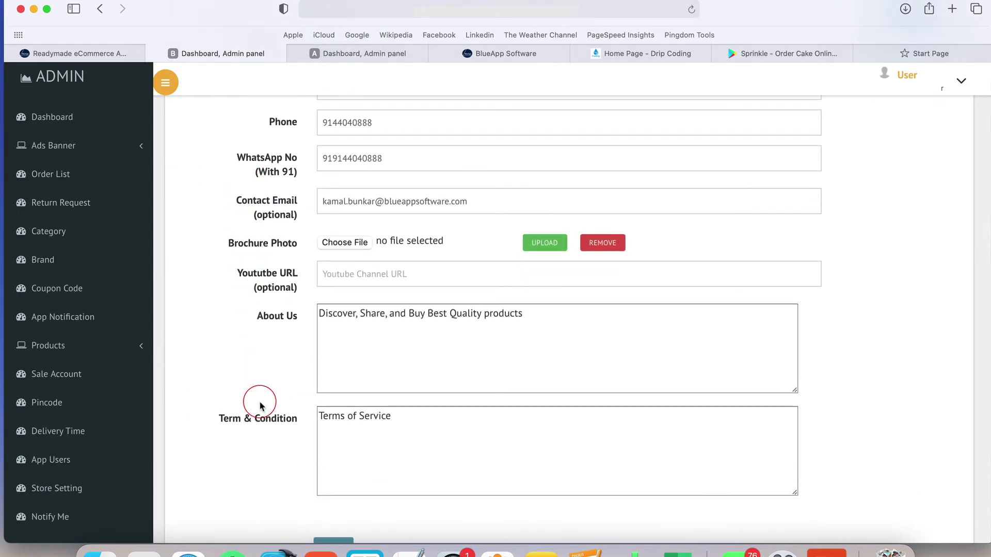
scroll(259, 400, "up", 10)
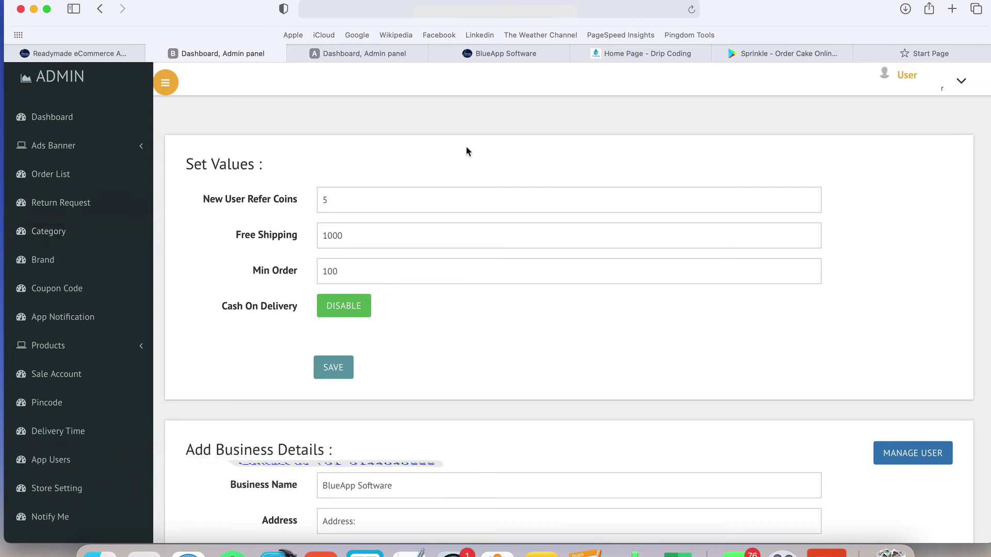
Switch to the Sprinkle app's Play Store listing and review its Size and Installs figures
left_click(801, 59)
scroll(576, 323, "up", 20)
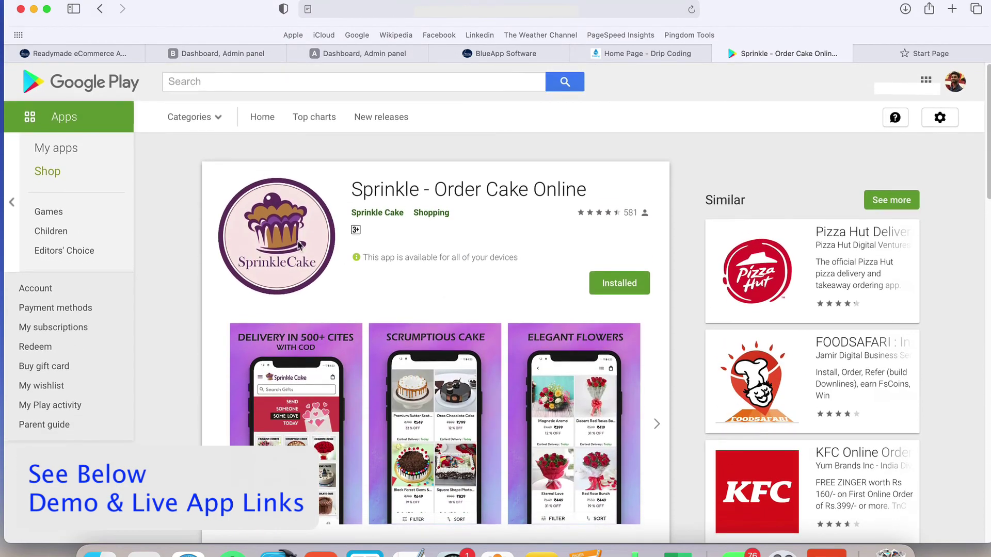
scroll(469, 212, "down", 20)
left_click_drag(469, 208, 448, 231)
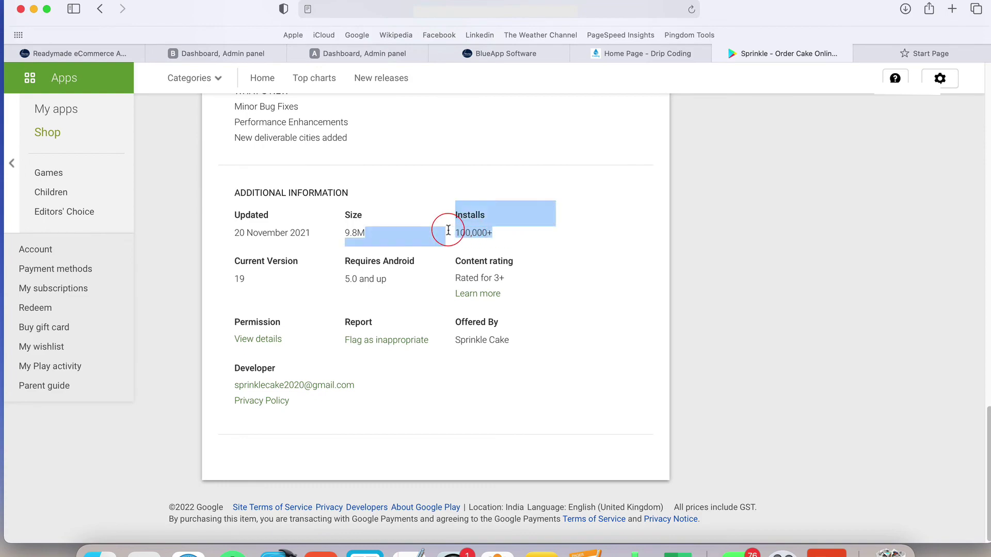
left_click(512, 234)
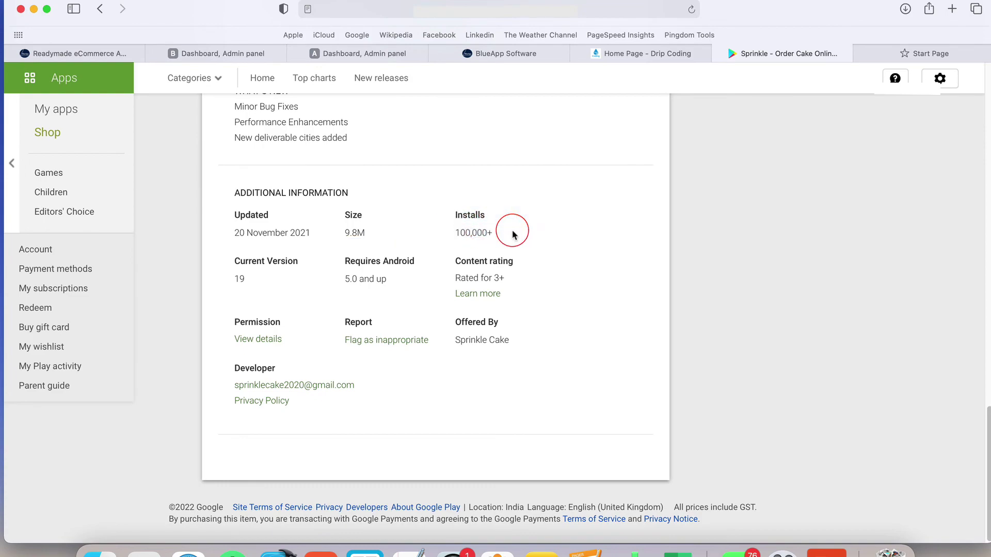
scroll(513, 234, "up", 20)
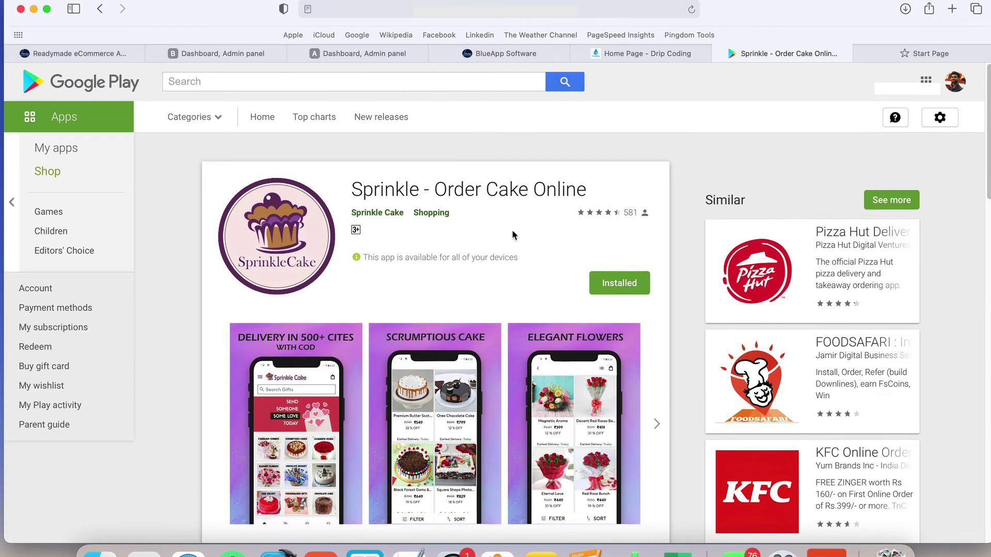
Search 'army goods' and browse the Armygoods - Online Shopping App listing
left_click(252, 82)
type("a")
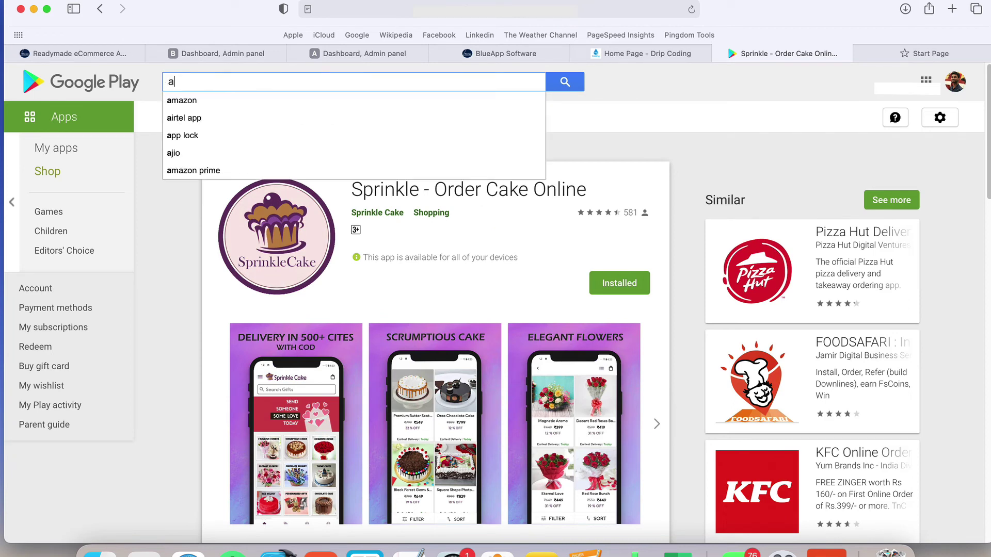
type("rmy good")
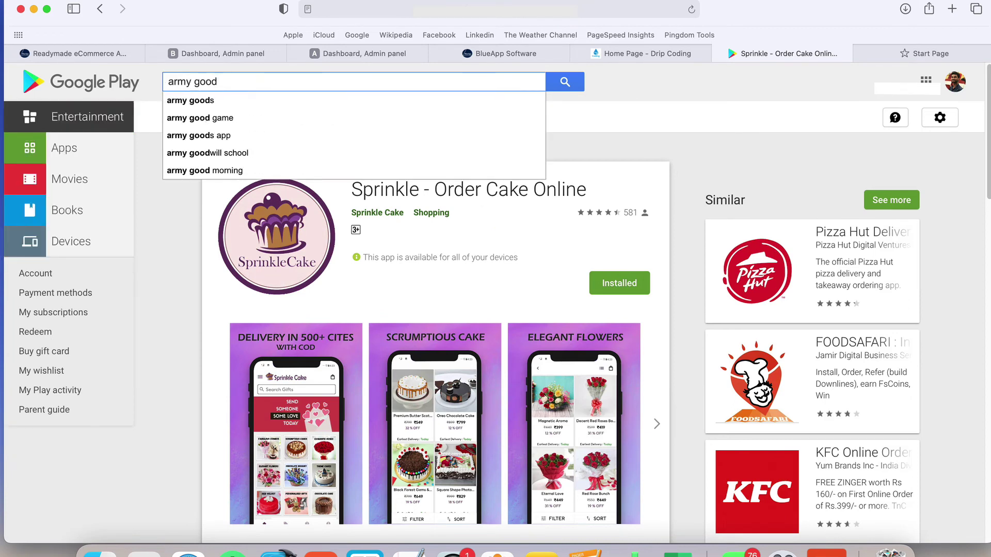
key("Down")
key("Return")
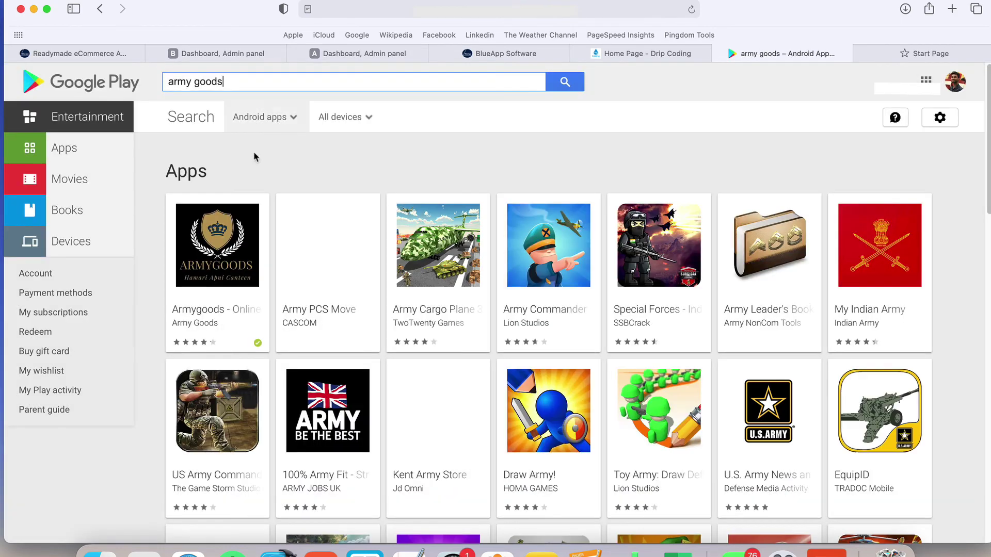
left_click(203, 261)
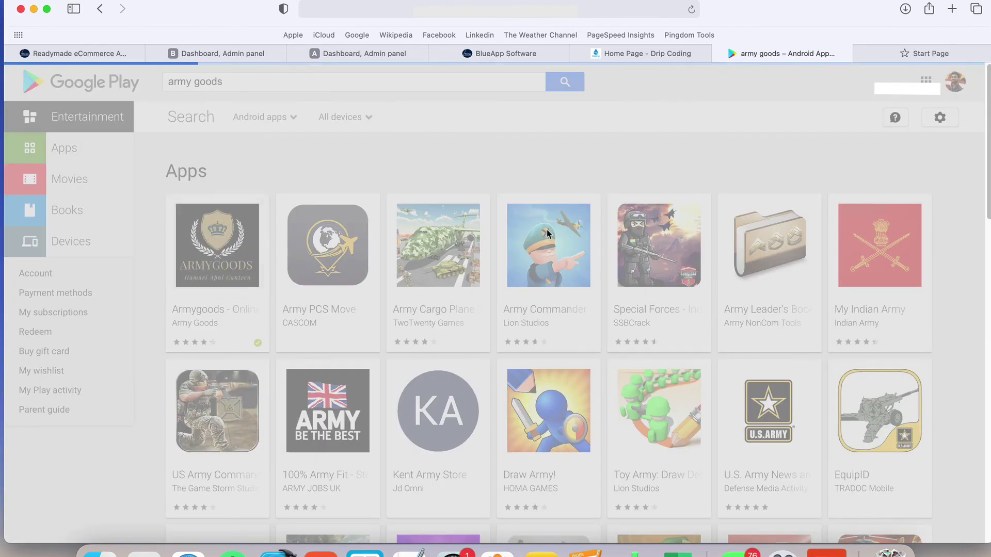
scroll(556, 230, "down", 15)
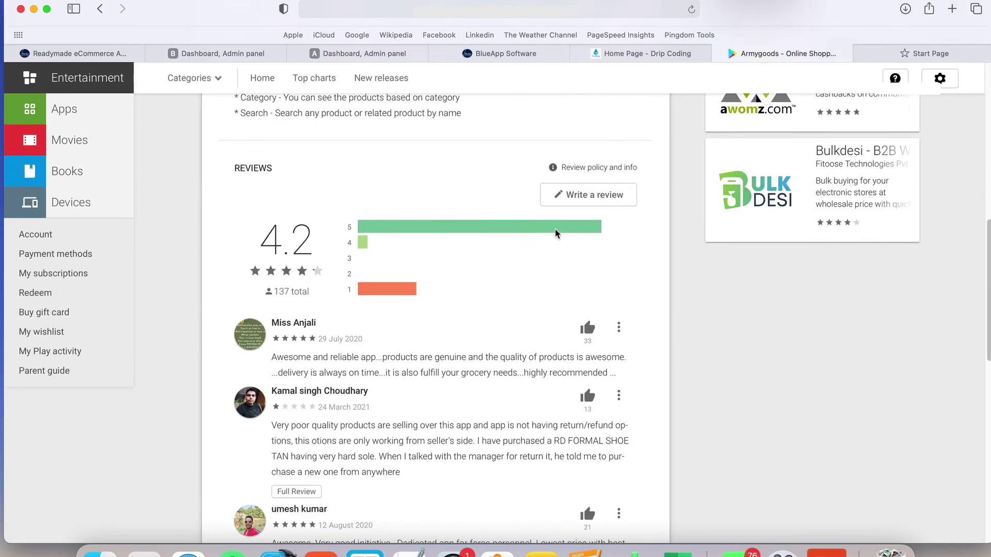
scroll(555, 233, "up", 20)
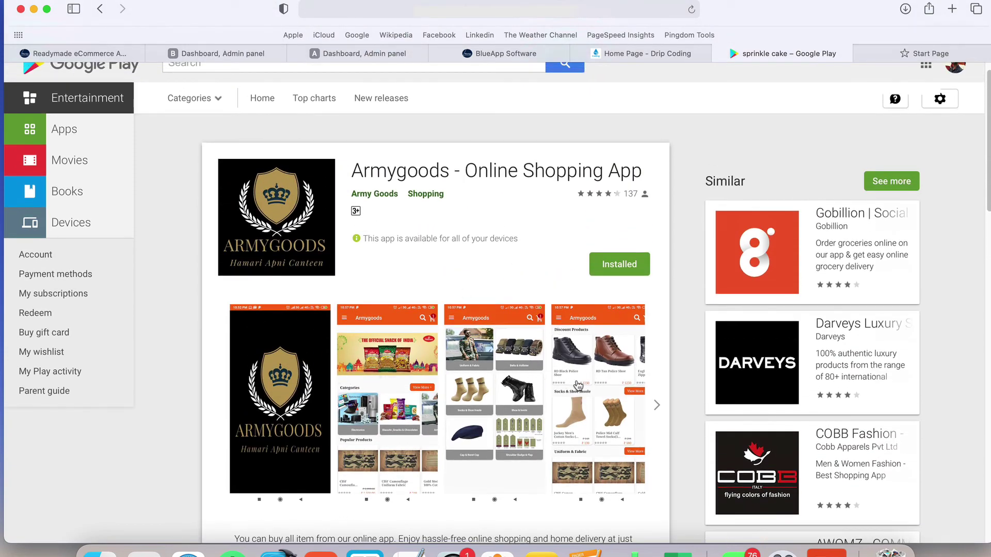
scroll(546, 391, "down", 10)
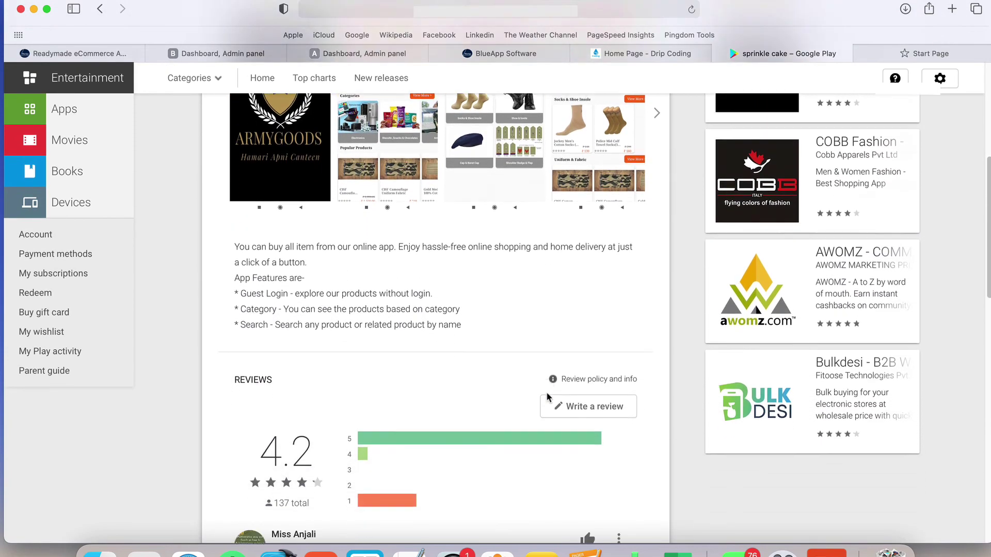
scroll(548, 396, "down", 6)
scroll(547, 397, "up", 15)
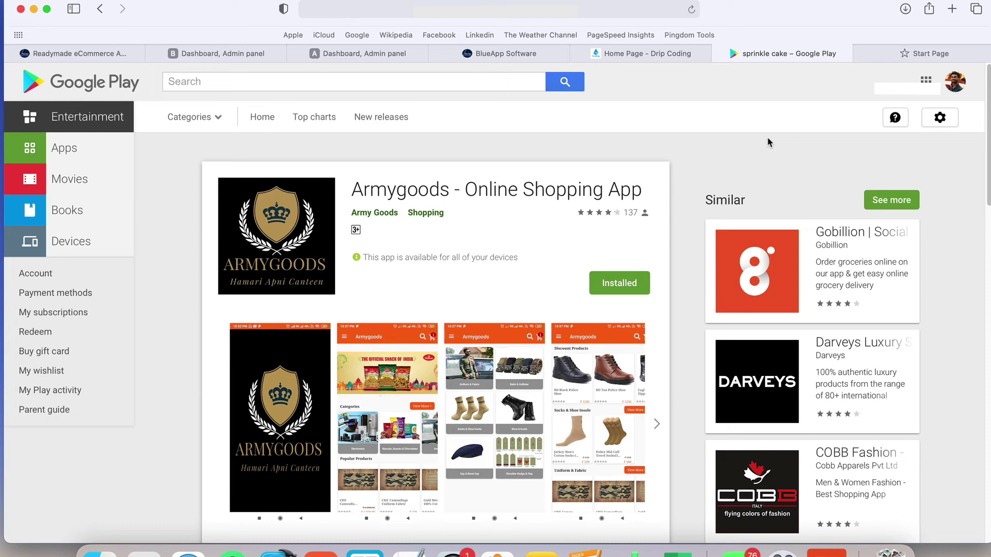
Switch to the BlueApp Software website and bring up its Services and Products menus
left_click(384, 56)
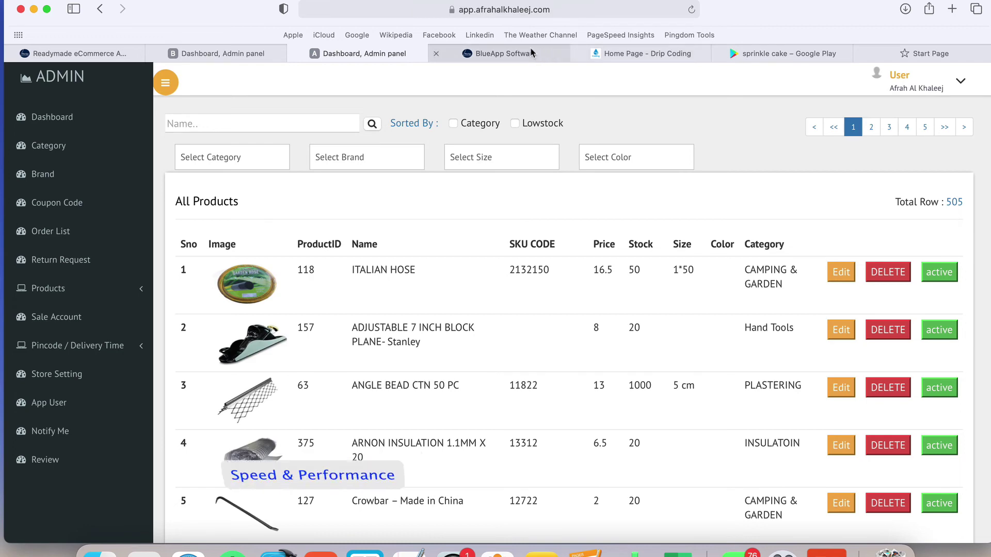
left_click(509, 53)
mouse_move(630, 93)
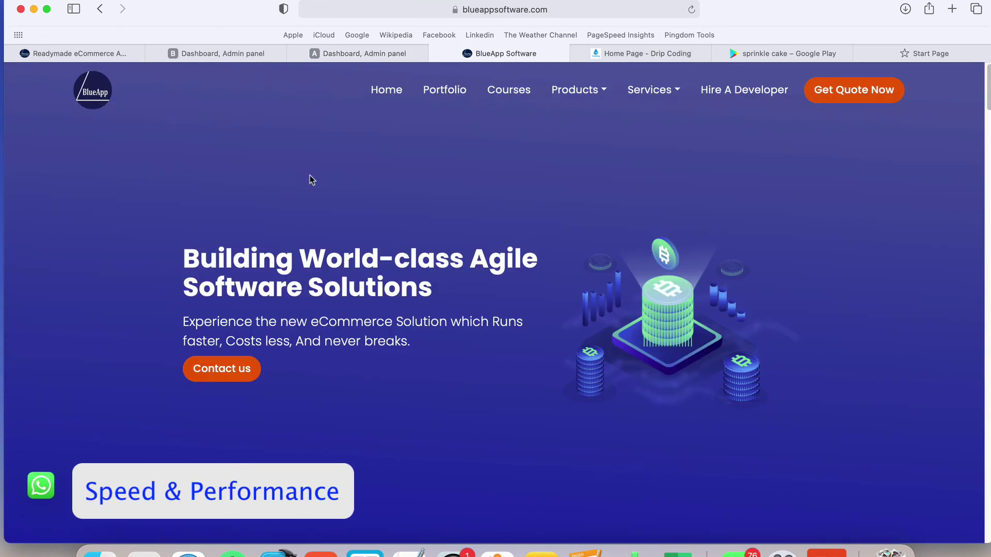
mouse_move(589, 93)
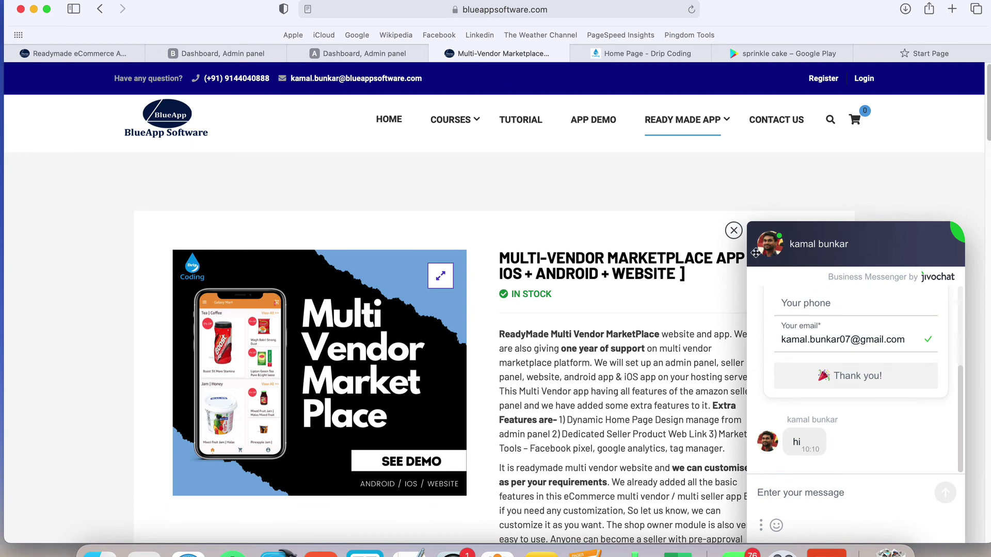
Minimize the chat window, then inspect the office chair tag and move to another spot in the 3D office tour
left_click(734, 231)
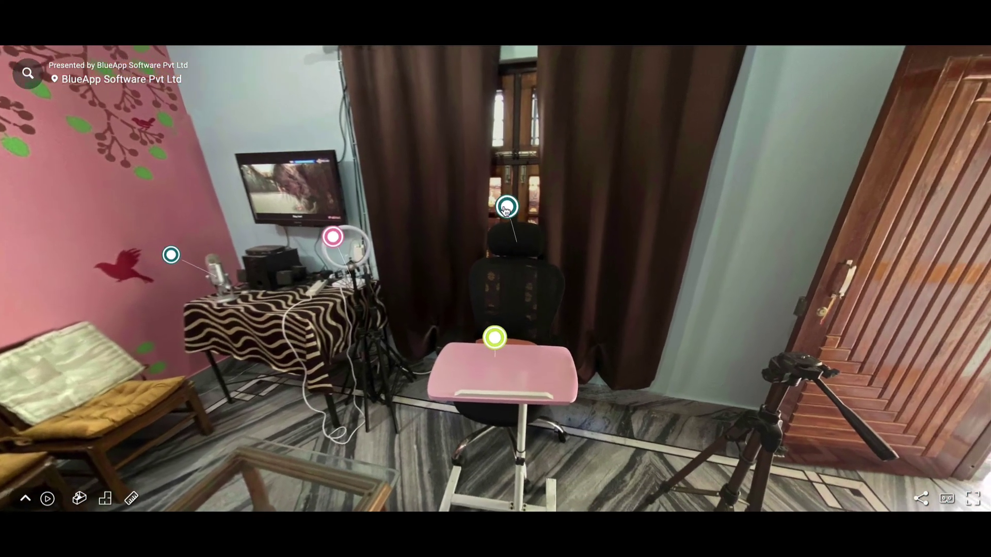
left_click(501, 204)
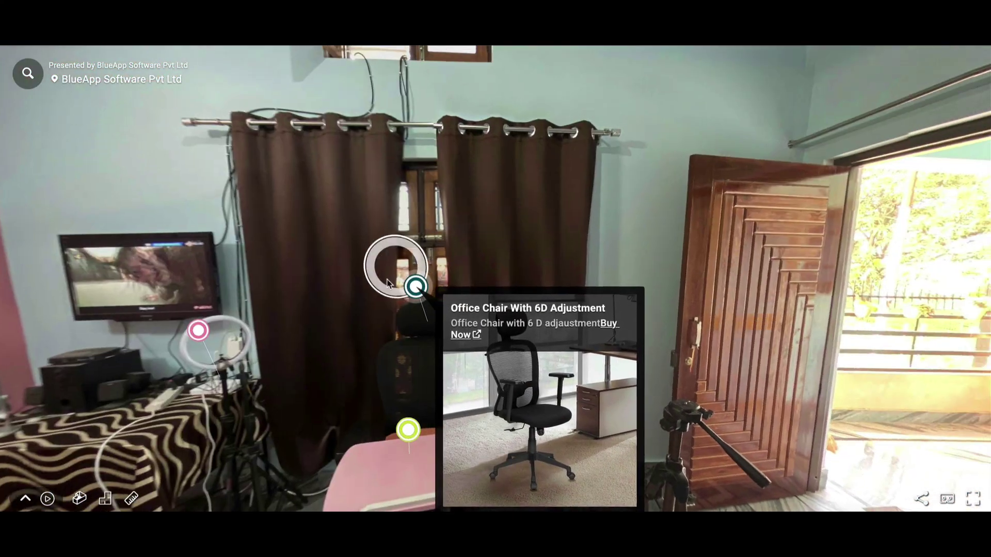
left_click(221, 330)
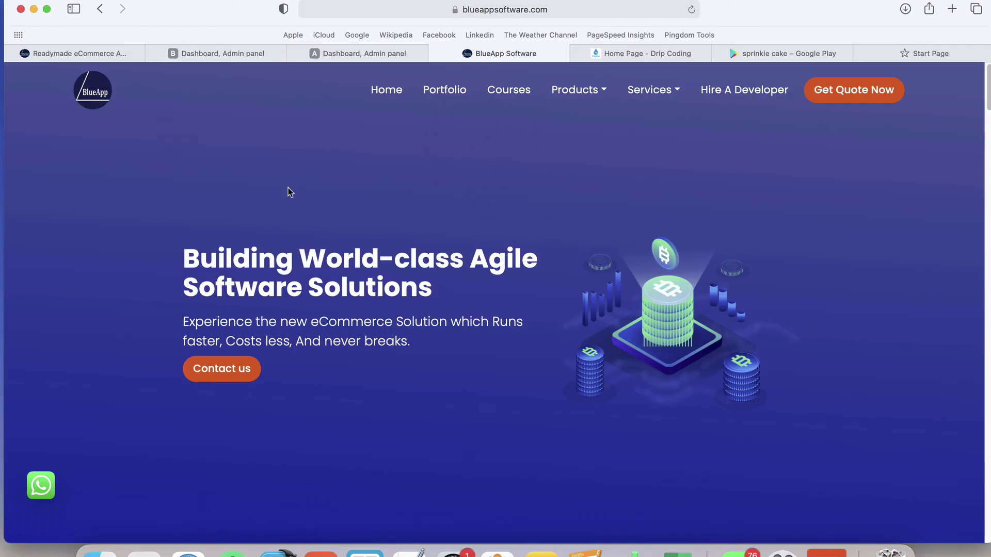